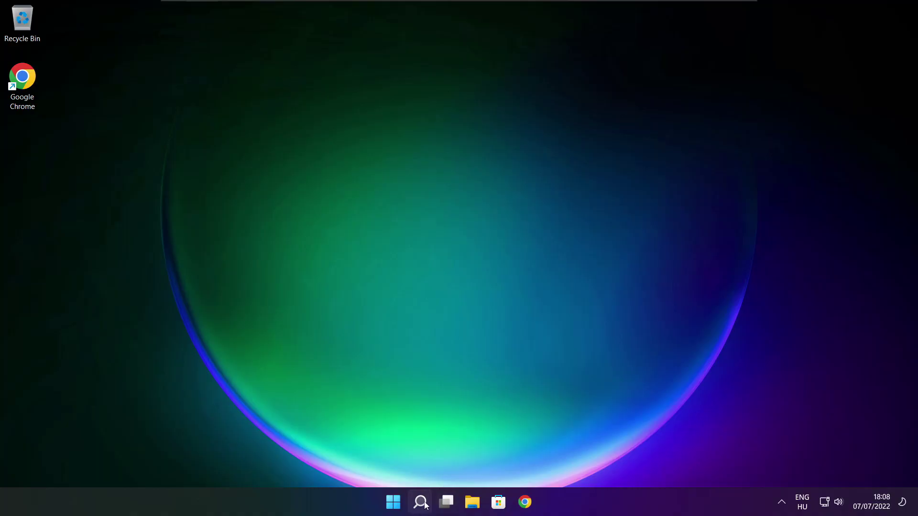
- Search Windows for 'device manager' and launch Device Manager from the best match
left_click(421, 503)
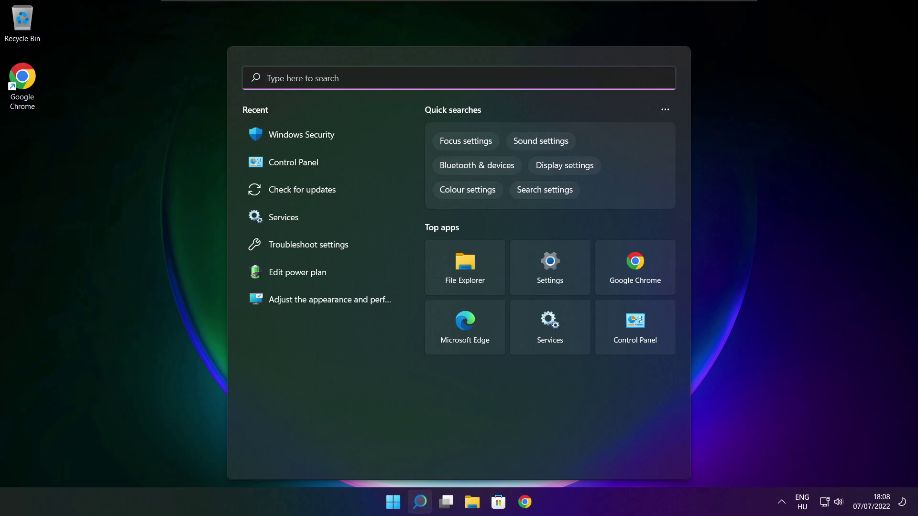
type("devic")
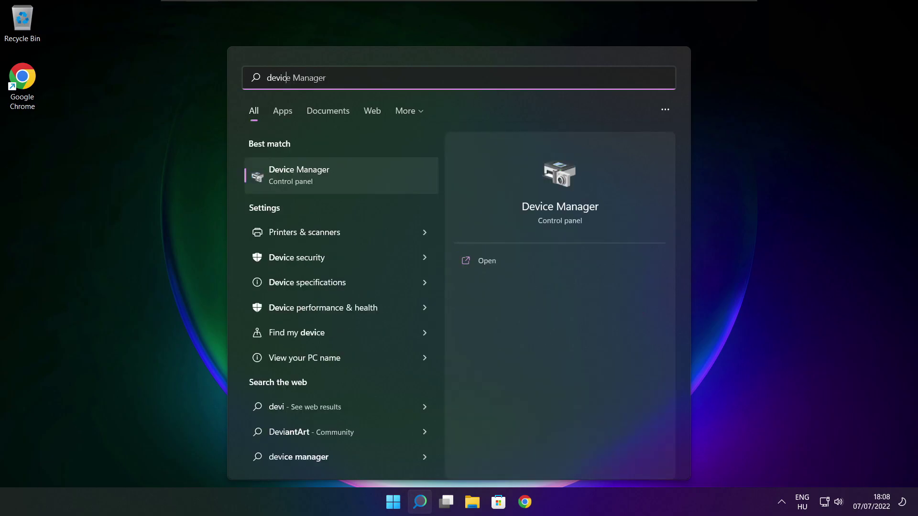
type("e mana")
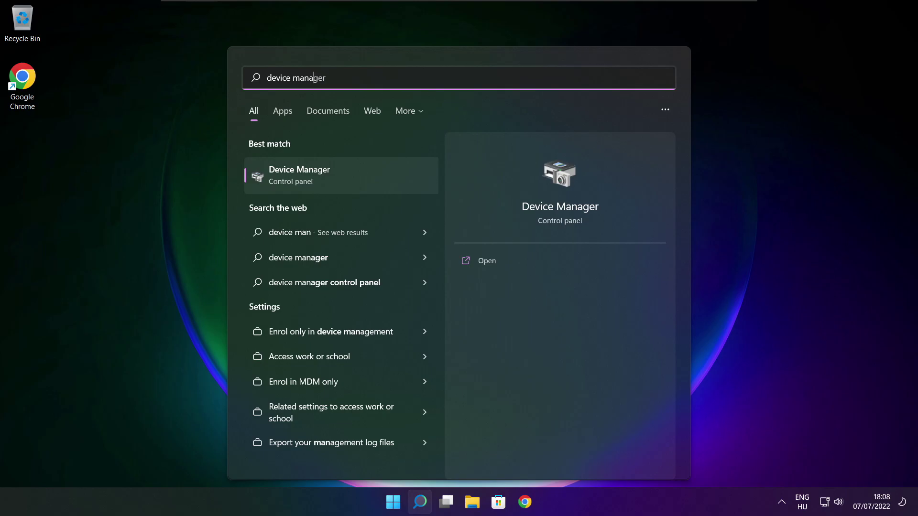
type("ger")
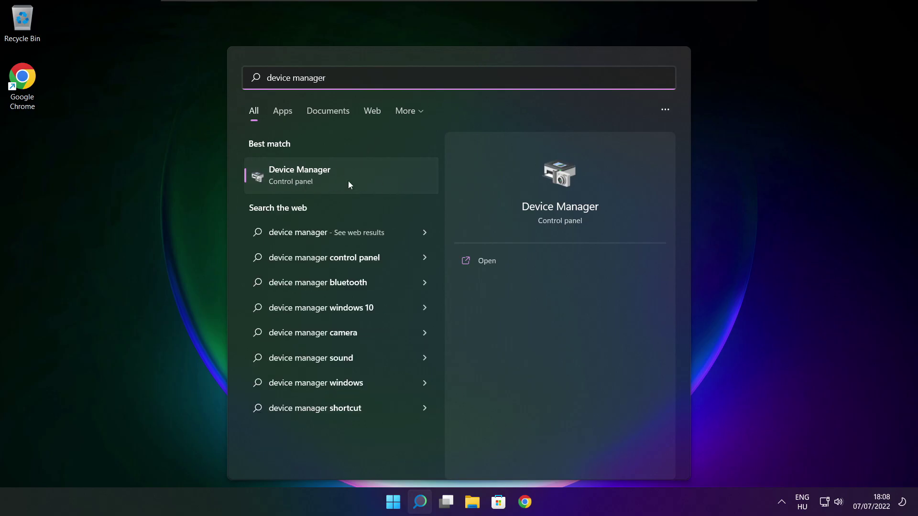
left_click(377, 178)
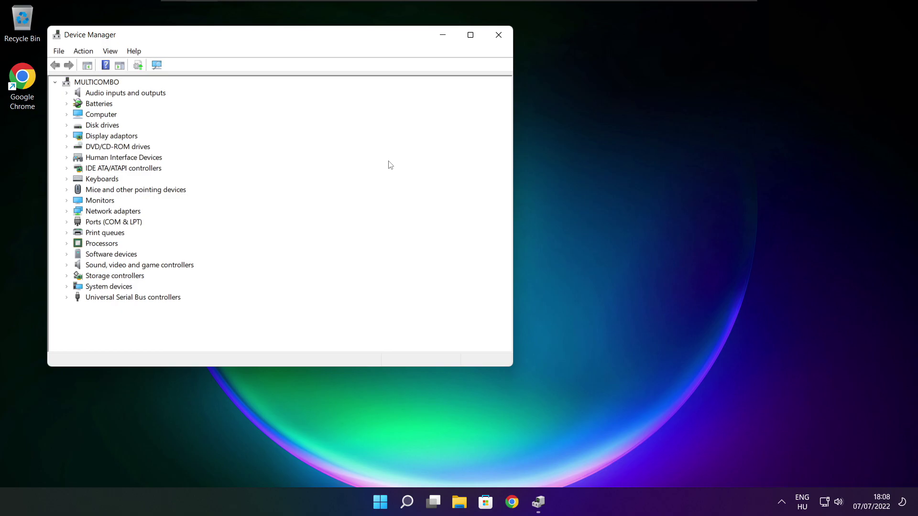
- Run an automatic driver update for the VMware SVGA 3D display adapter; the best driver is already installed
left_click(471, 36)
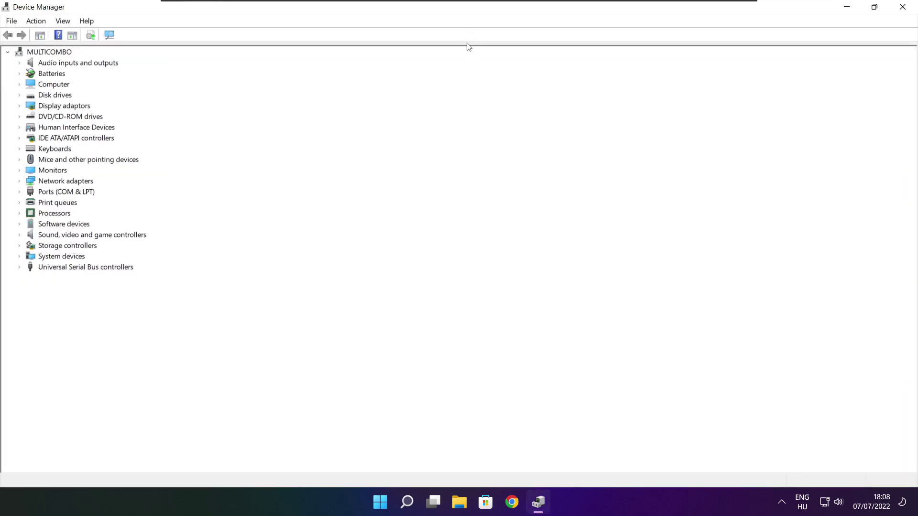
left_click(54, 106)
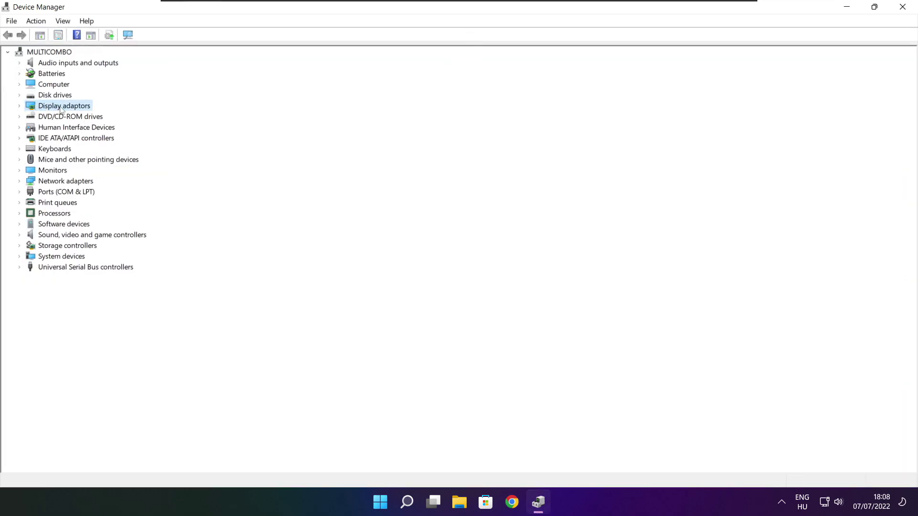
left_click(20, 106)
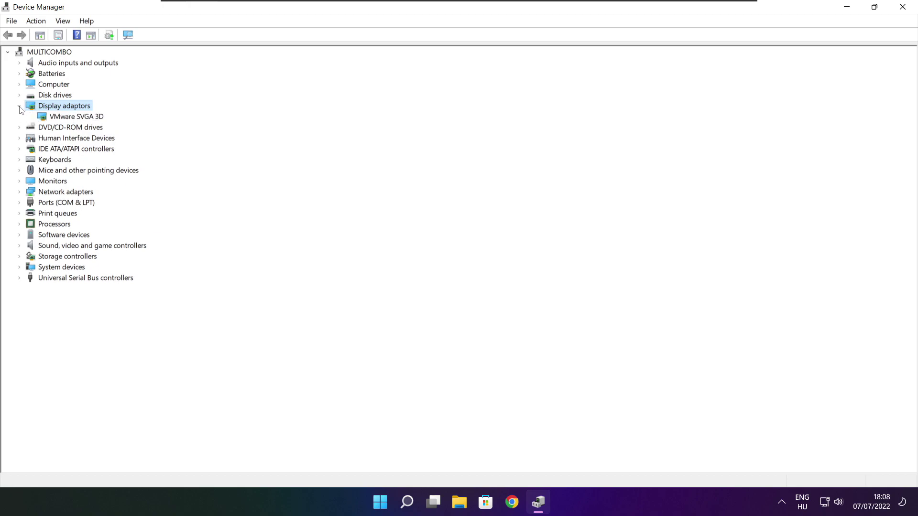
left_click(48, 117)
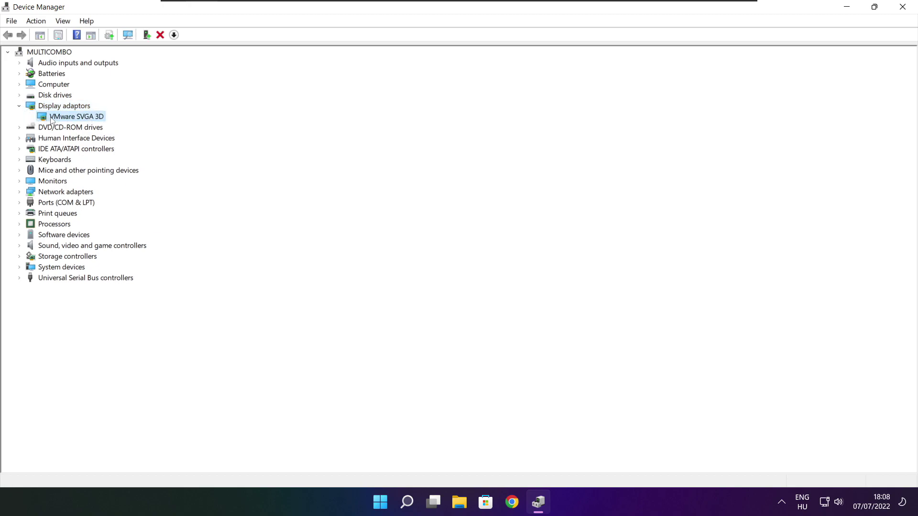
right_click(67, 118)
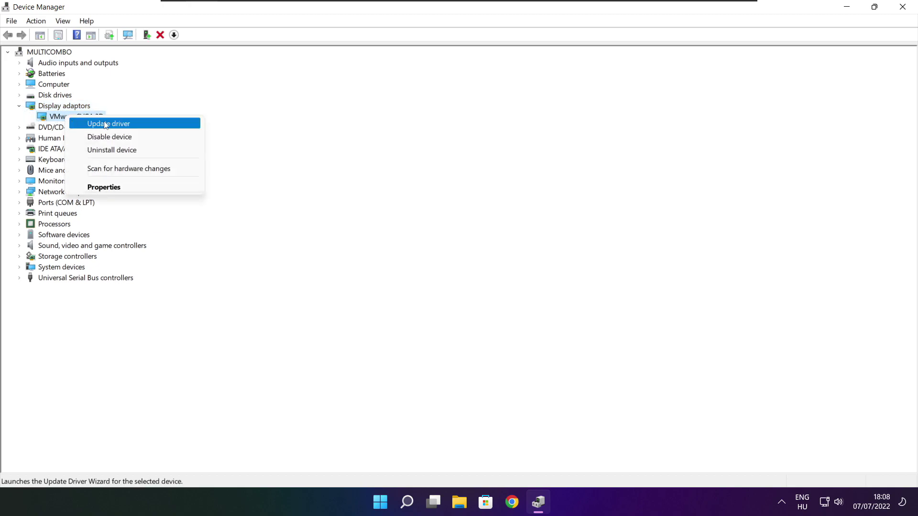
left_click(131, 123)
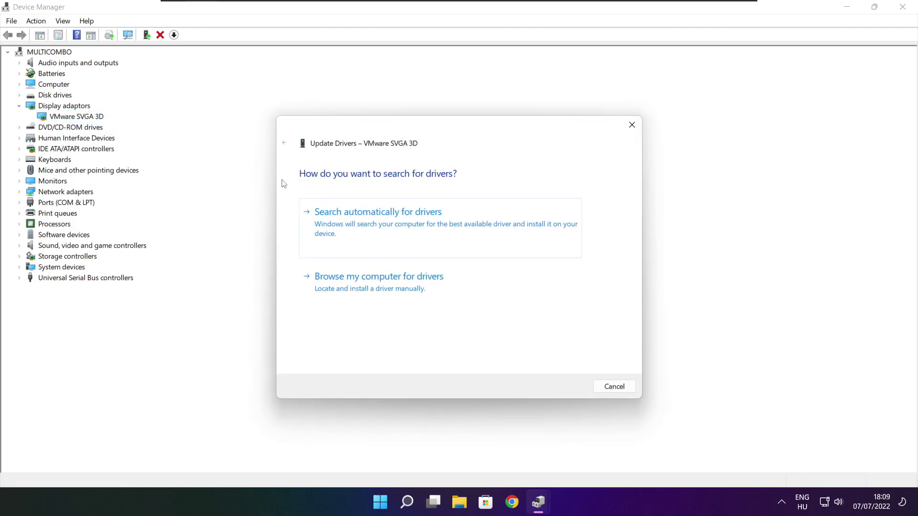
left_click(422, 231)
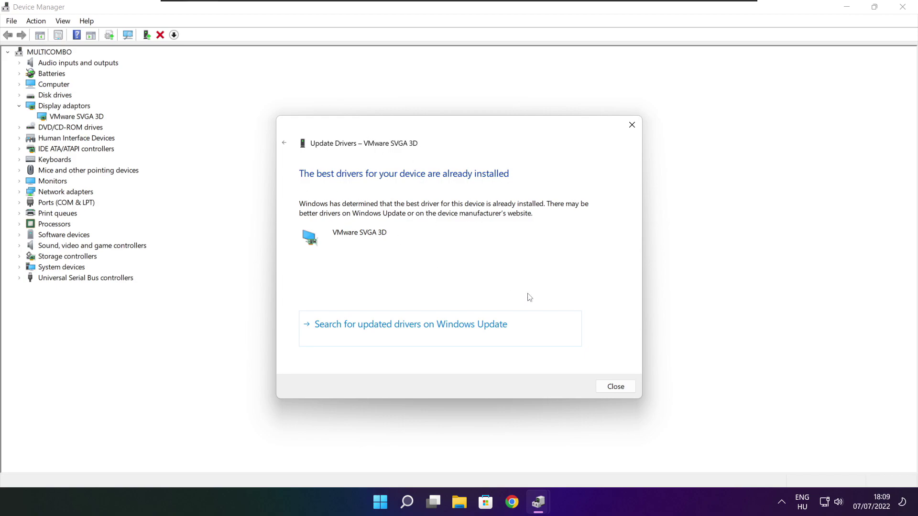
left_click(616, 389)
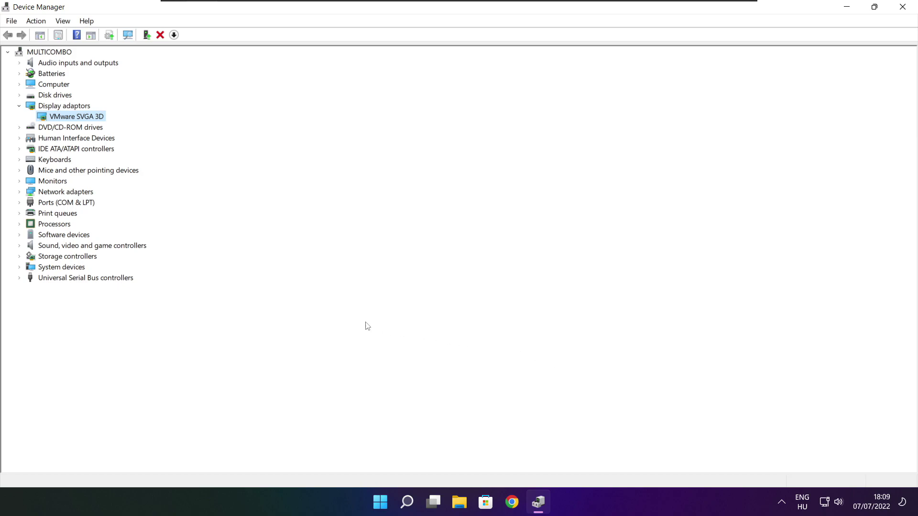
left_click(26, 250)
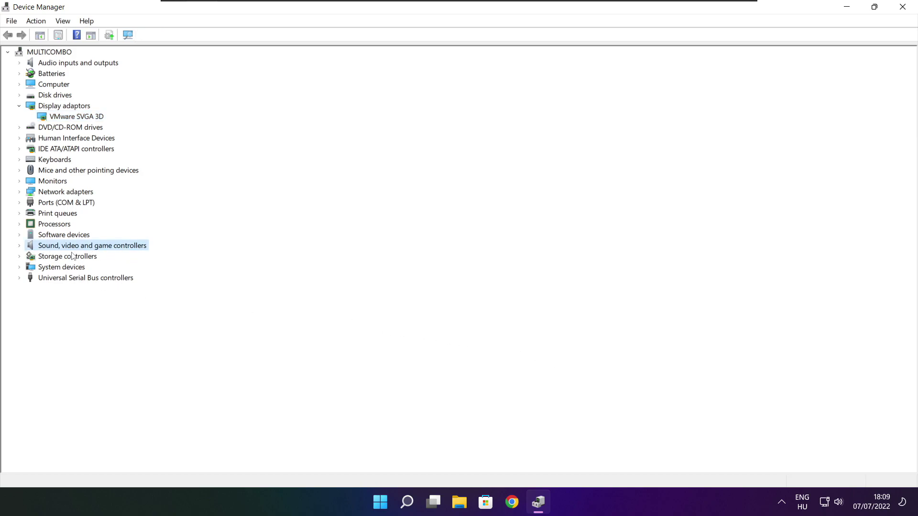
- Run an automatic driver update for the High Definition Audio Device, then close Device Manager
left_click(19, 246)
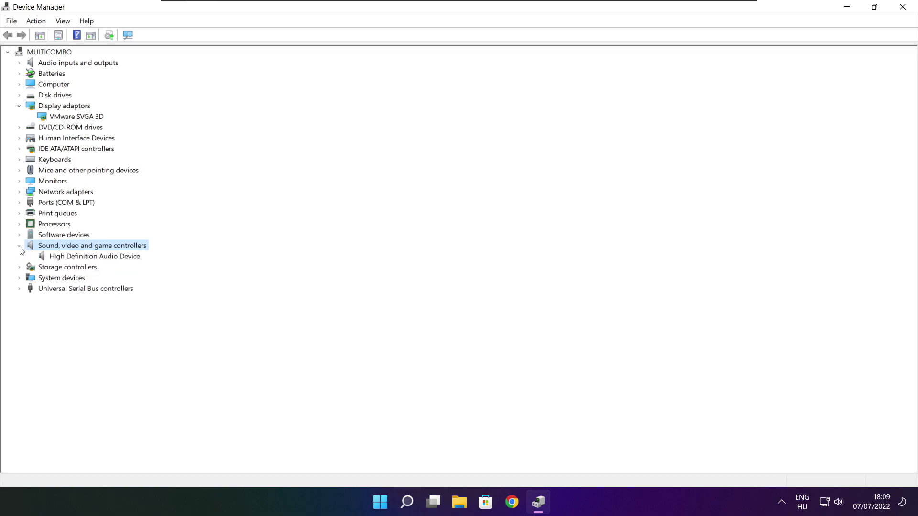
left_click(89, 258)
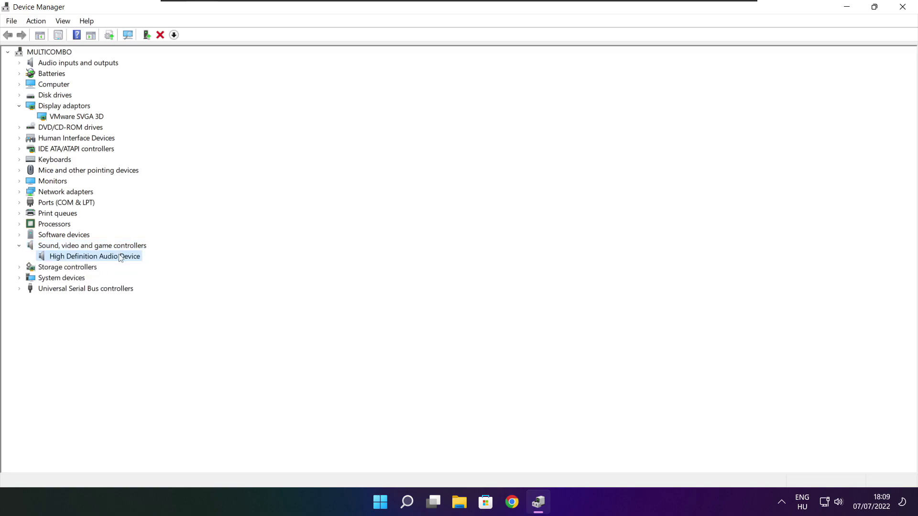
right_click(88, 260)
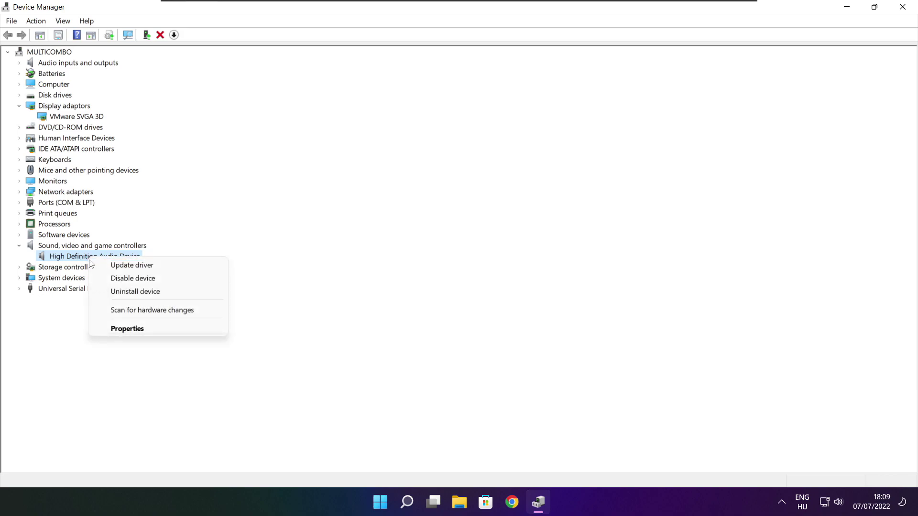
left_click(179, 271)
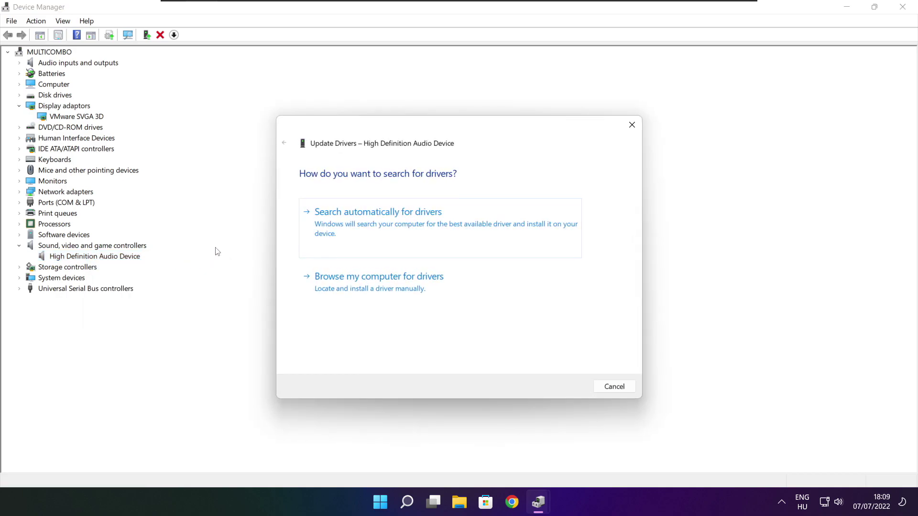
left_click(398, 228)
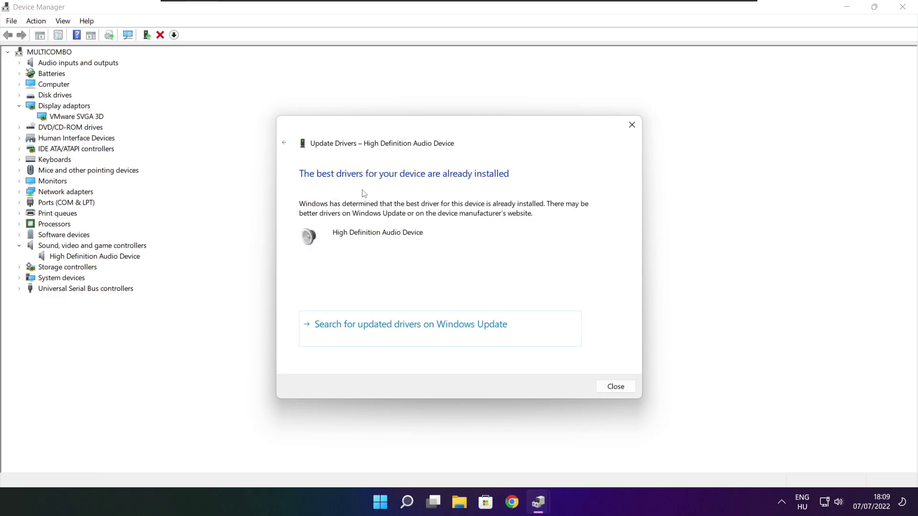
left_click(617, 389)
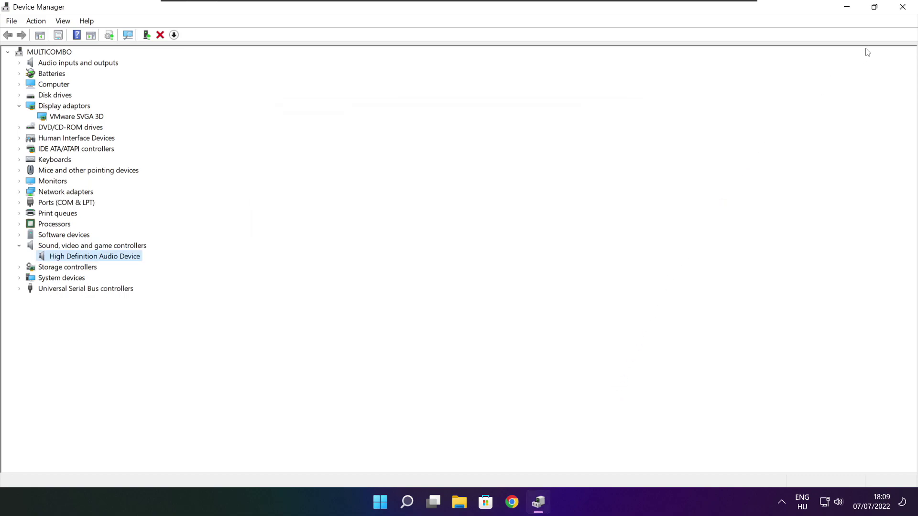
left_click(905, 9)
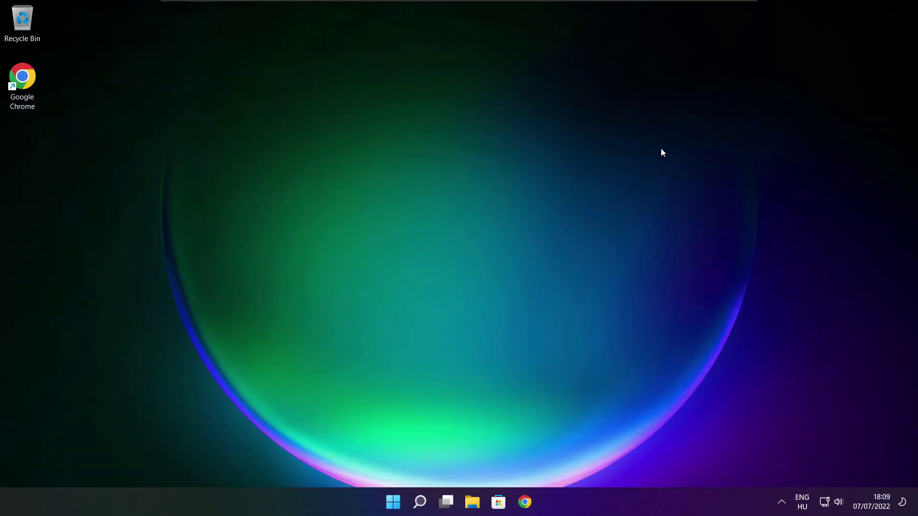
- Search 'edit power plan' and open Edit Plan Settings for the High performance plan
left_click(420, 503)
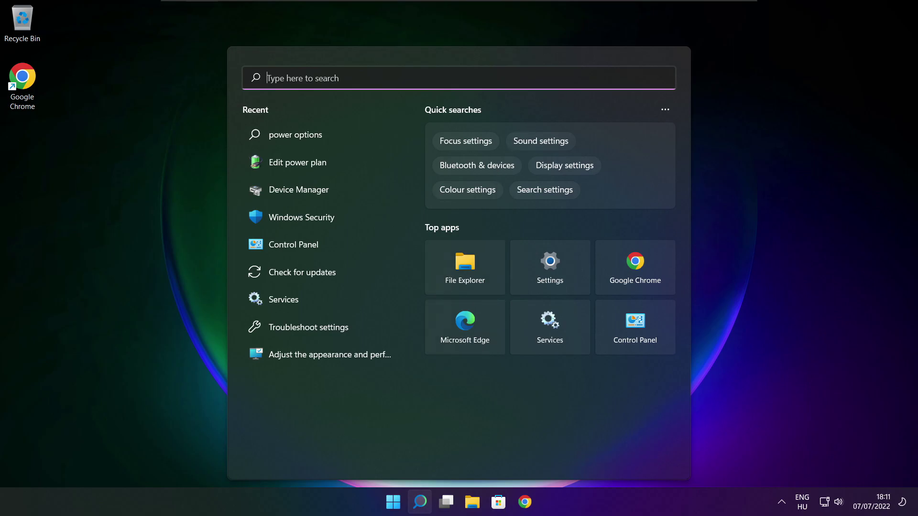
type("edit")
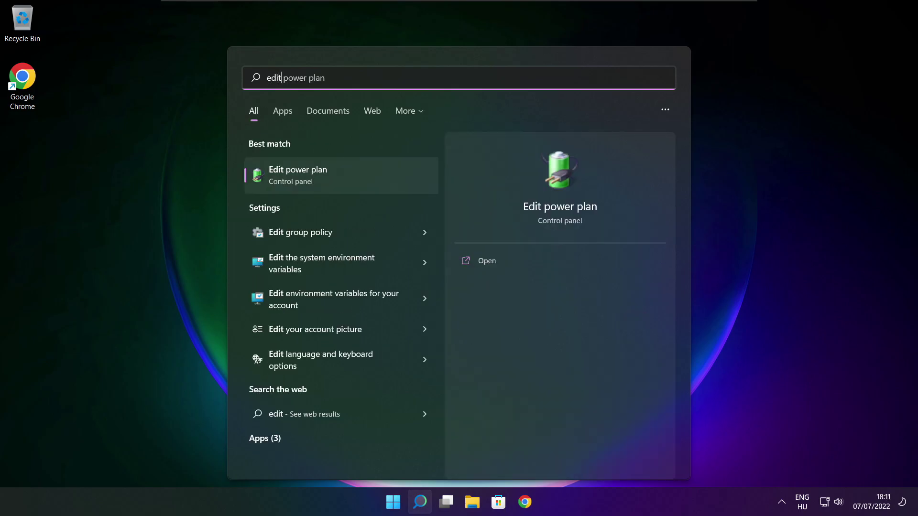
type(" power plan")
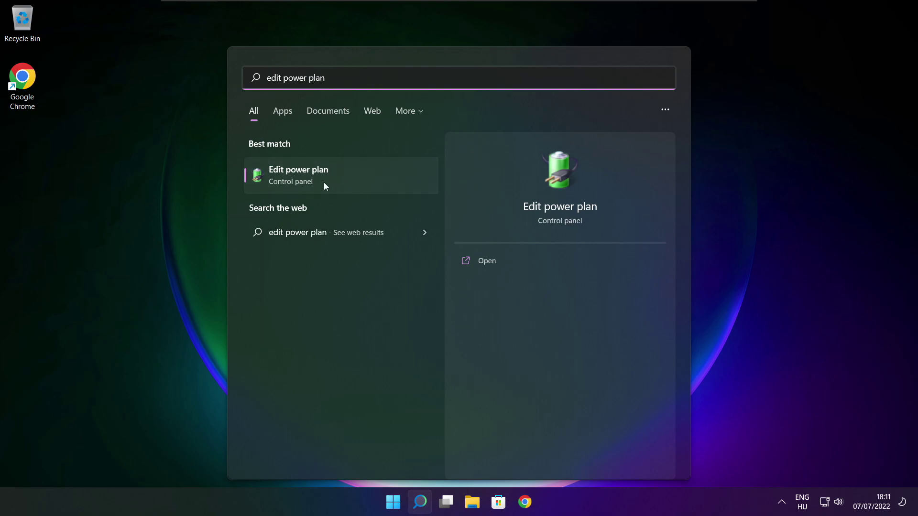
left_click(362, 178)
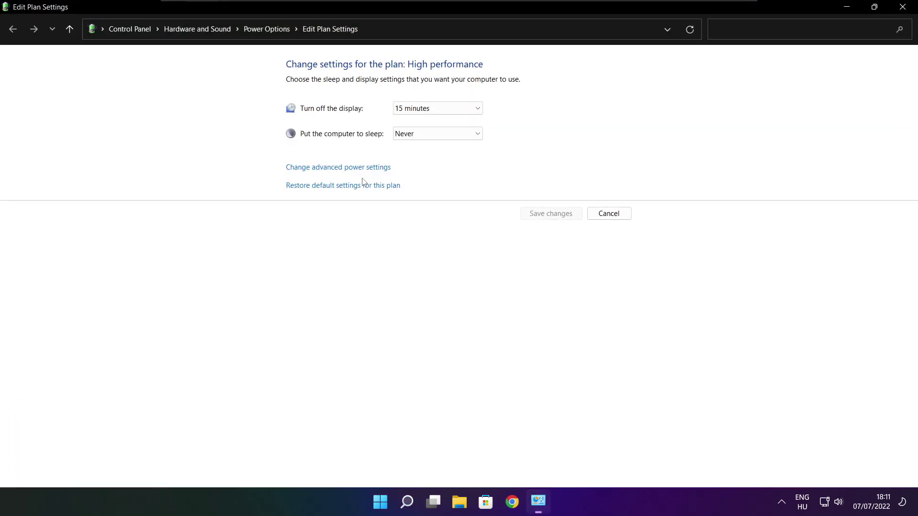
- Make High performance the active power plan instead of Balanced, then close Power Options
left_click(273, 34)
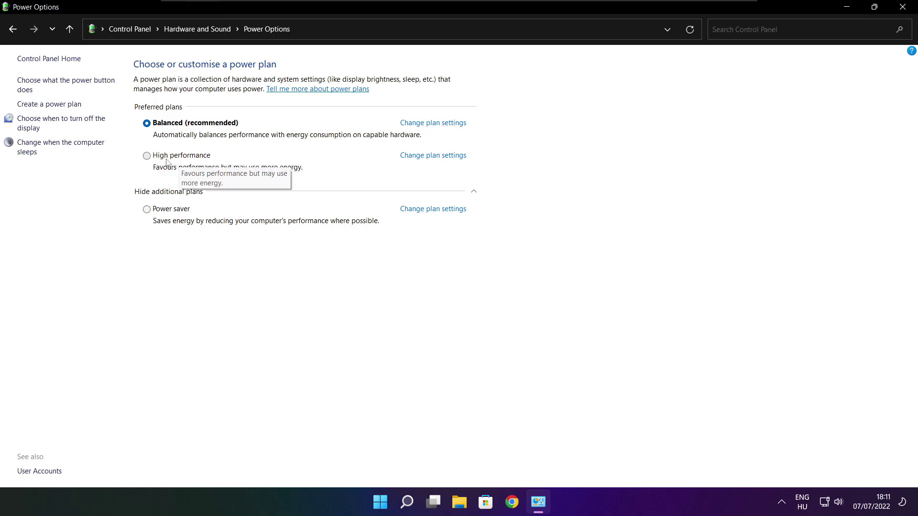
left_click(191, 158)
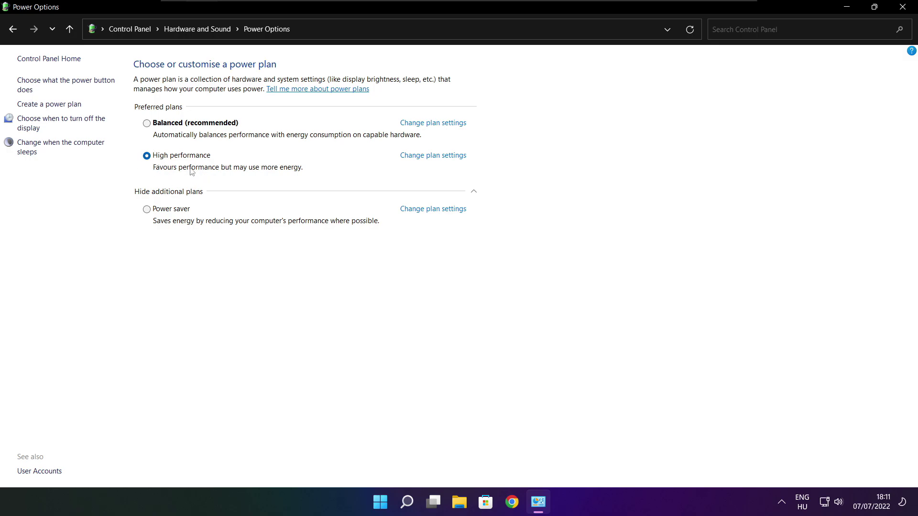
left_click(905, 7)
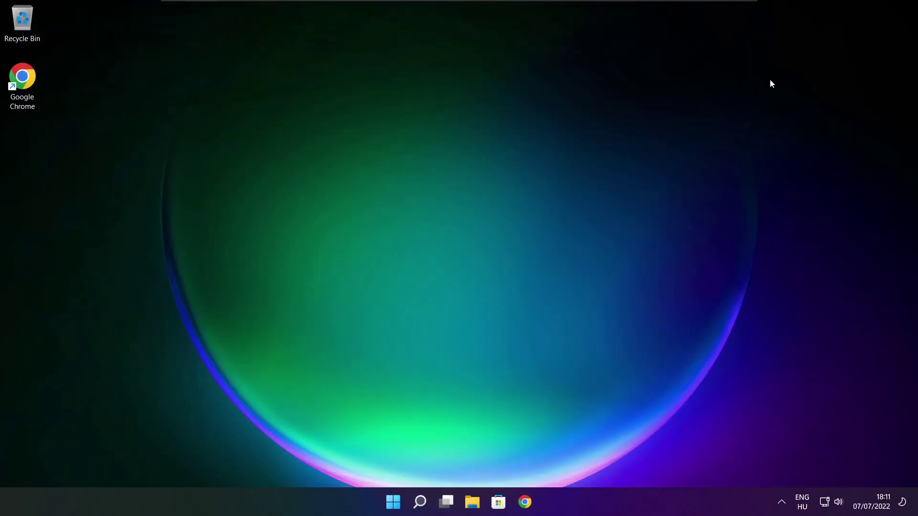
- Search 'game mode' and open the Gaming > Game Mode settings page
left_click(421, 503)
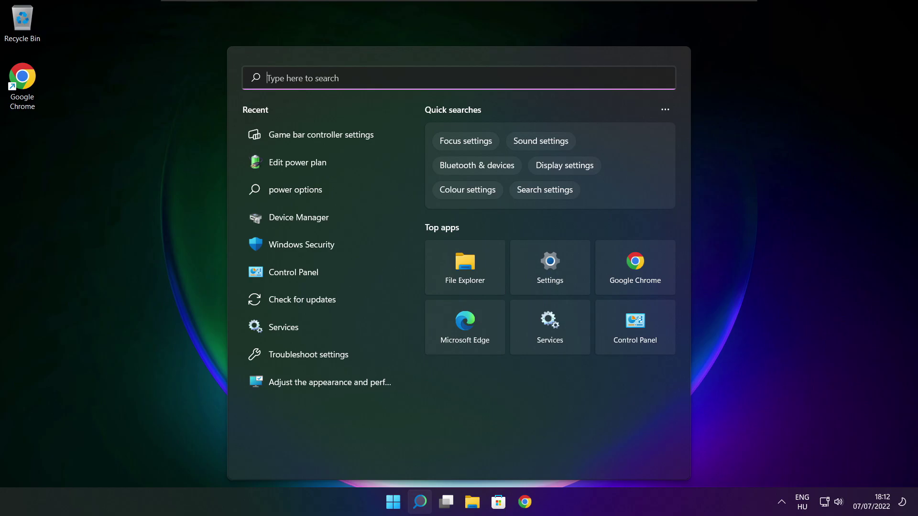
type("game mo")
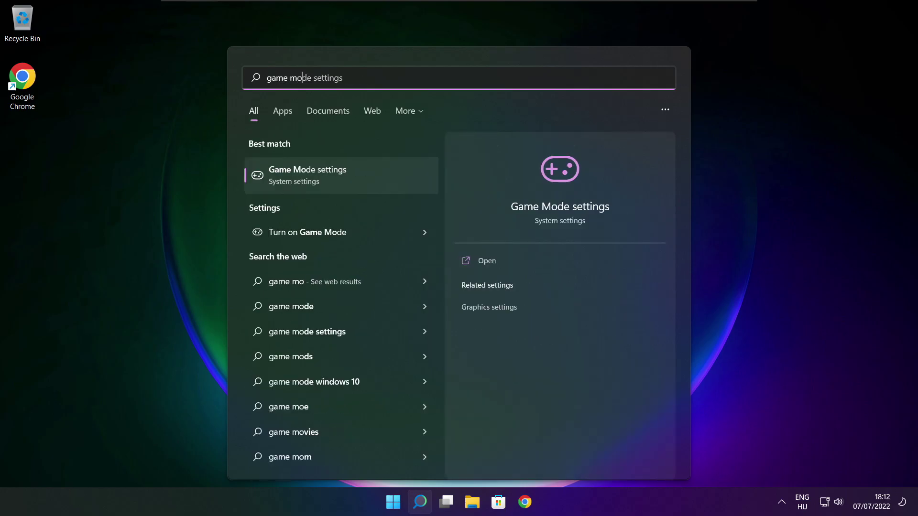
type("de")
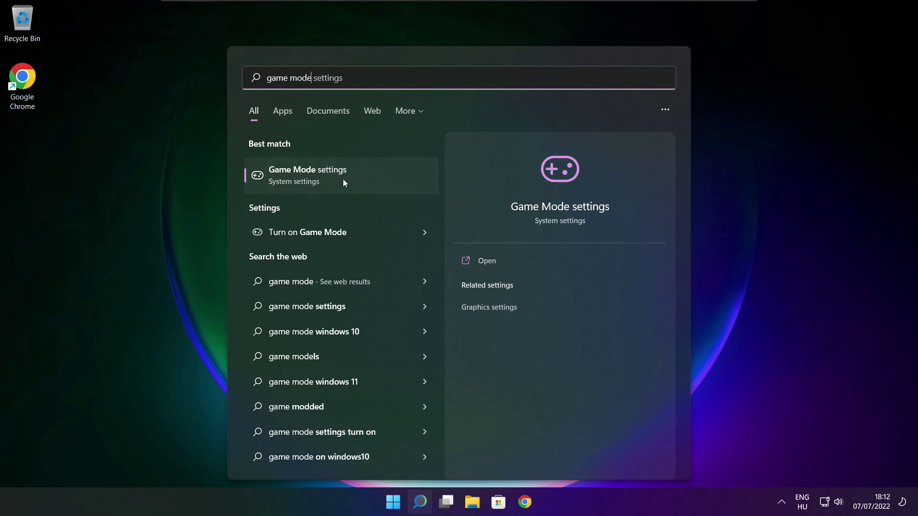
left_click(364, 174)
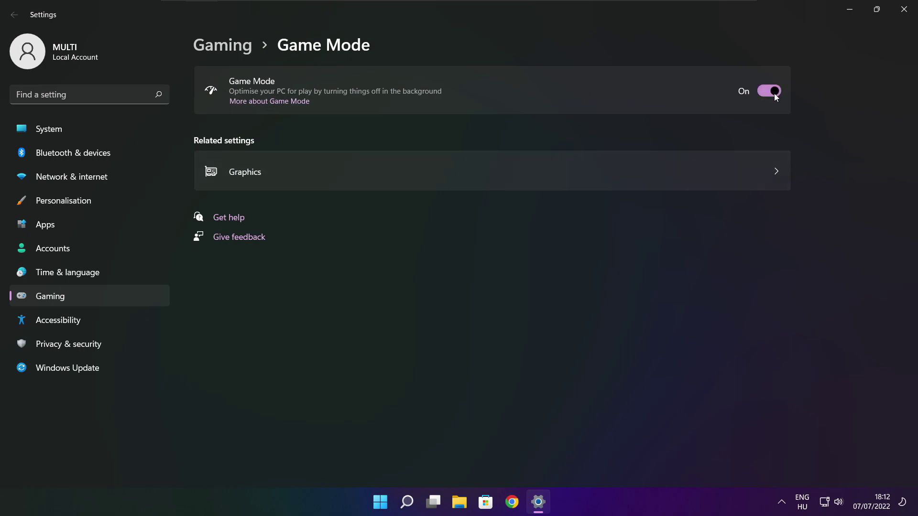
- Return to Gaming settings and open the Xbox Game Bar page
left_click(227, 48)
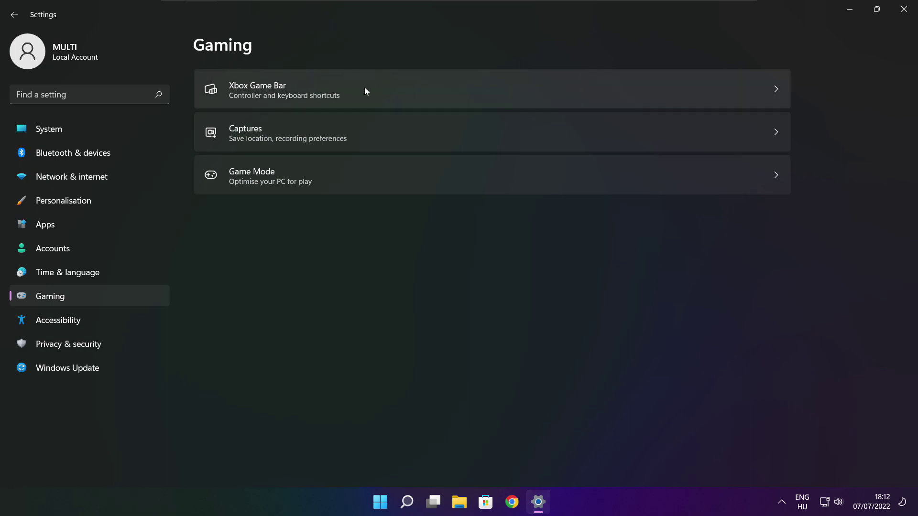
left_click(374, 98)
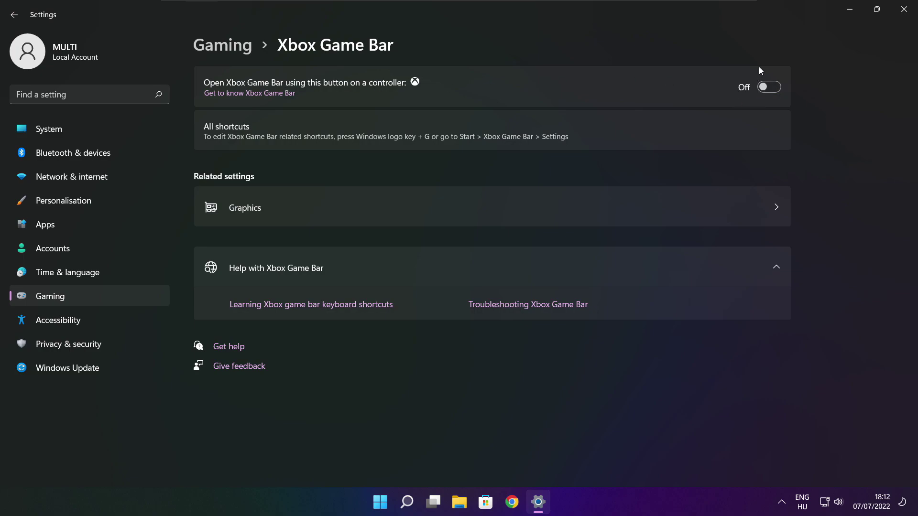
- Close Settings and bring up the Start button's quick-link system menu
left_click(903, 9)
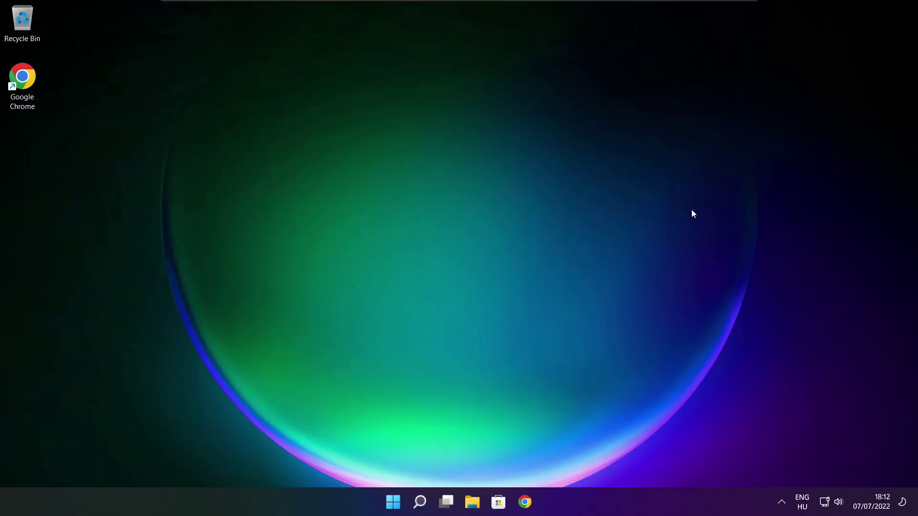
right_click(396, 504)
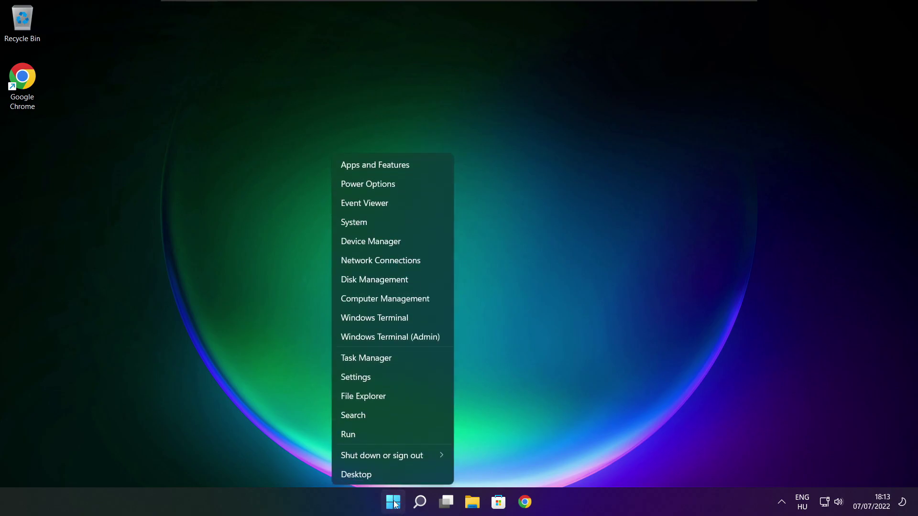
- Disable Cortana, Microsoft Edge, Microsoft Teams and Terminal as startup apps in Task Manager, then close it
left_click(395, 359)
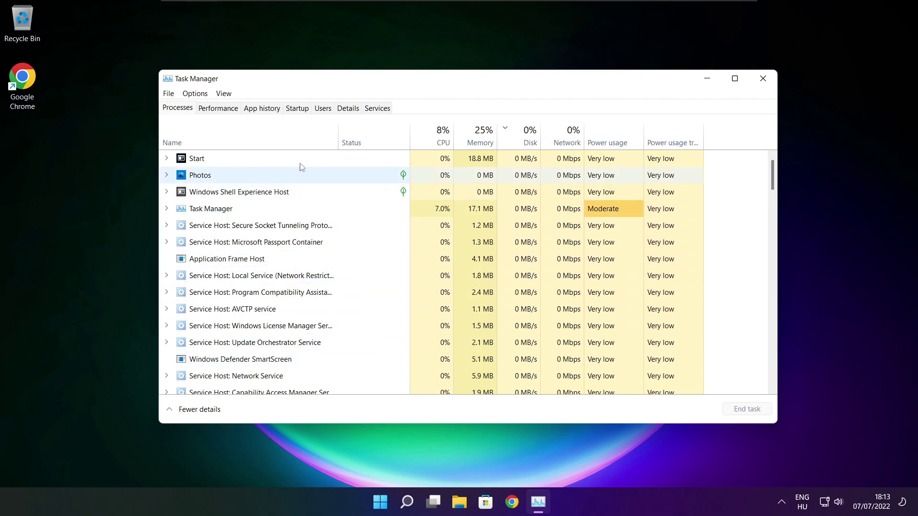
left_click(299, 109)
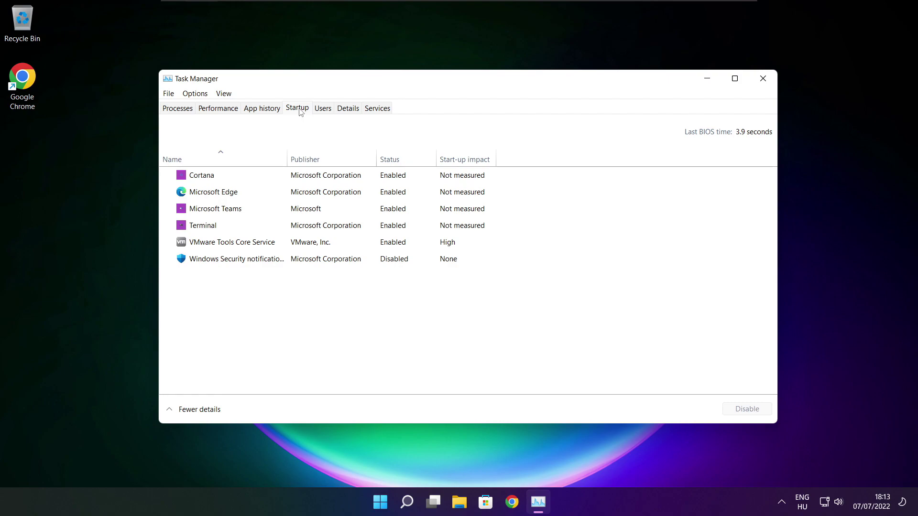
left_click(337, 182)
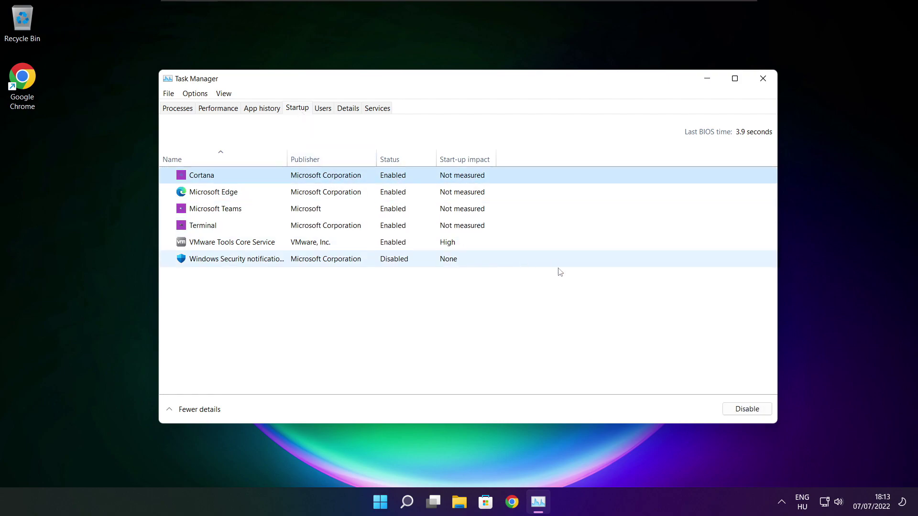
left_click(748, 412)
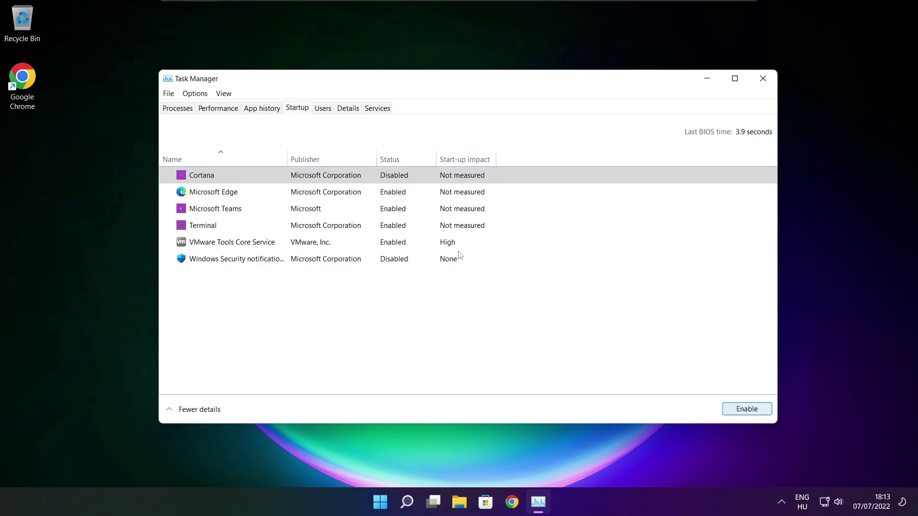
left_click(284, 196)
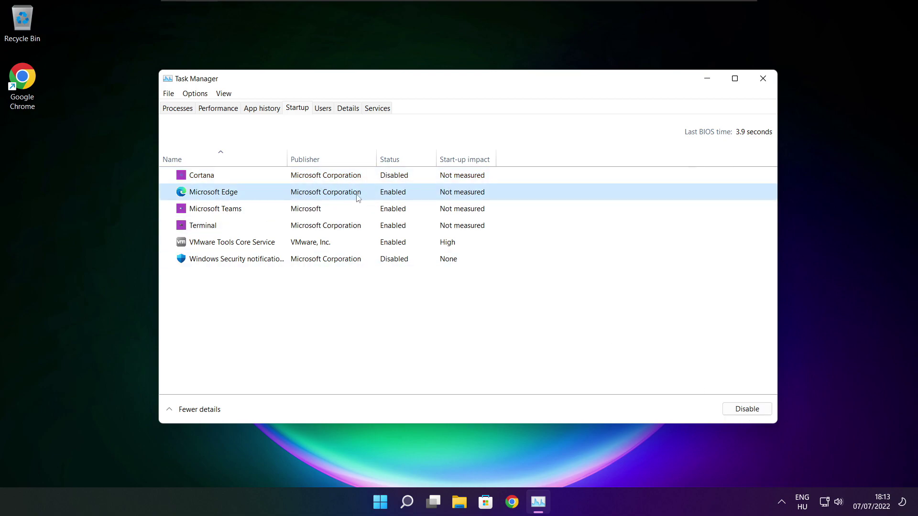
left_click(744, 409)
left_click(404, 211)
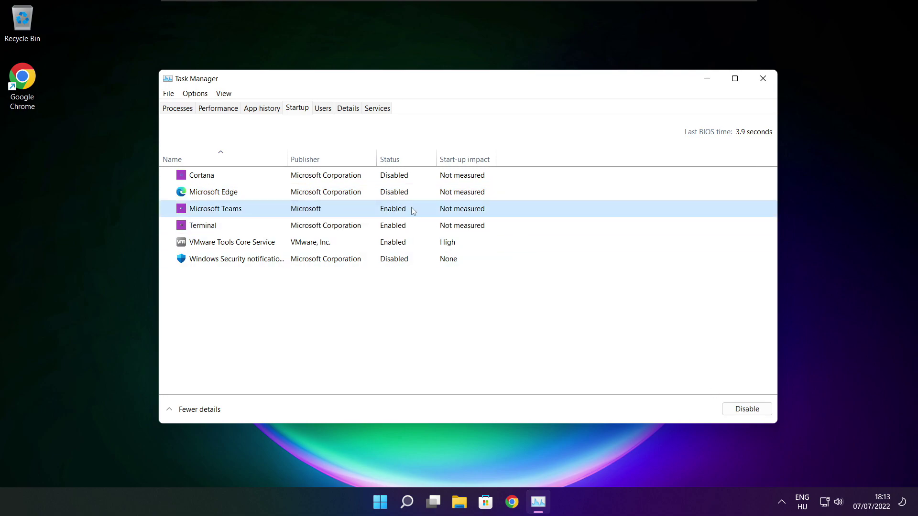
left_click(765, 409)
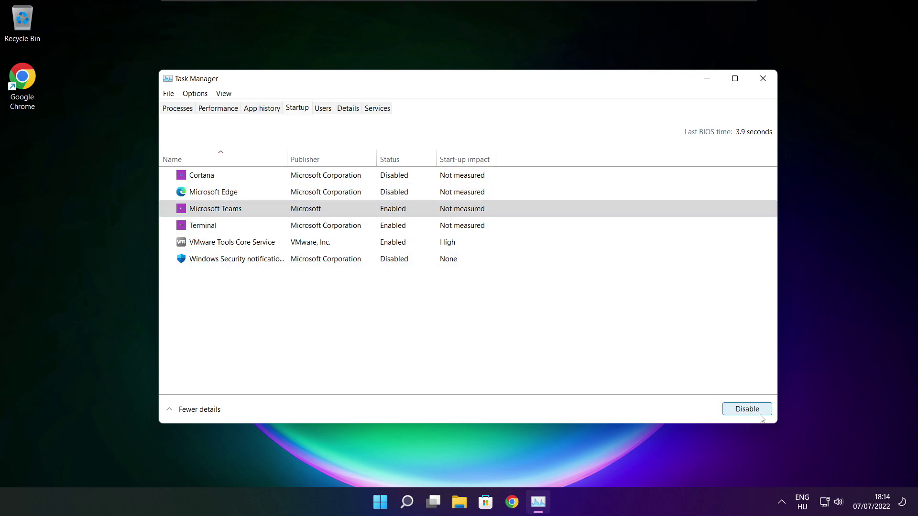
left_click(348, 231)
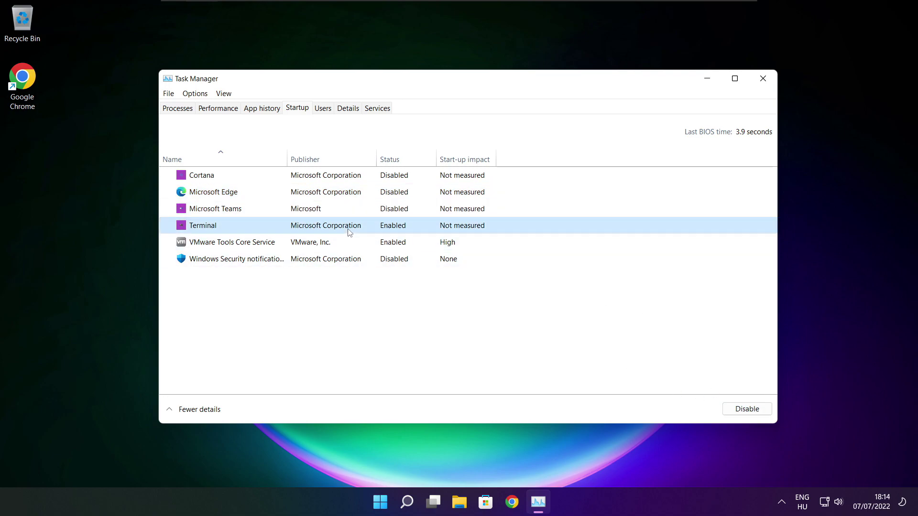
left_click(758, 413)
left_click(389, 228)
left_click(763, 79)
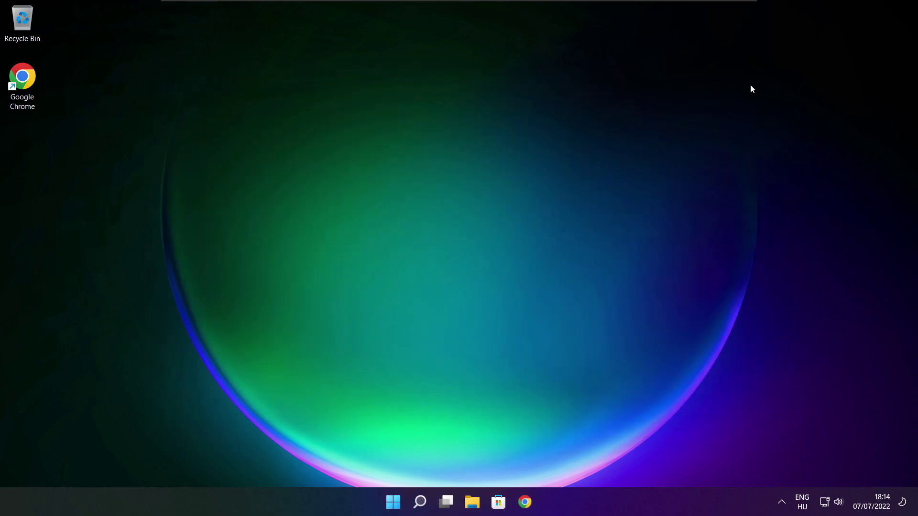
- In Optimise Drives, analyse C: (9% fragmented), start optimising it, and close the window
left_click(421, 508)
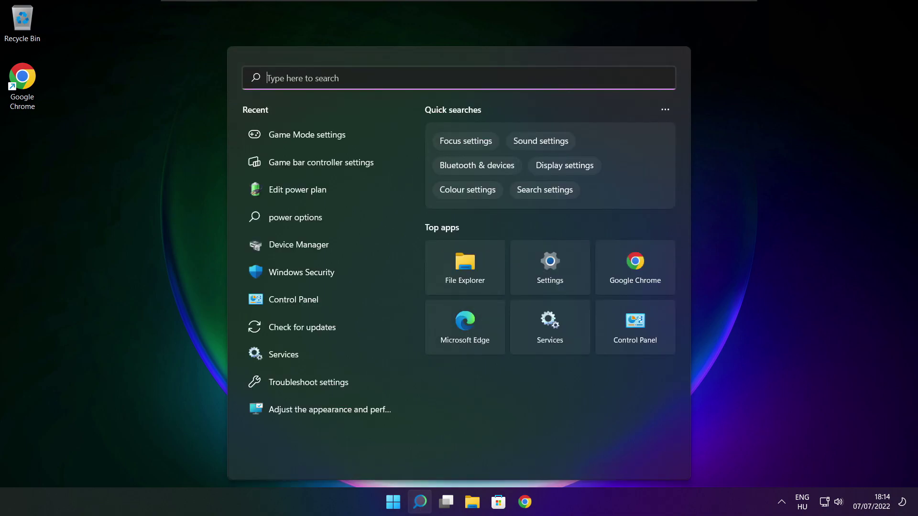
type("optimi")
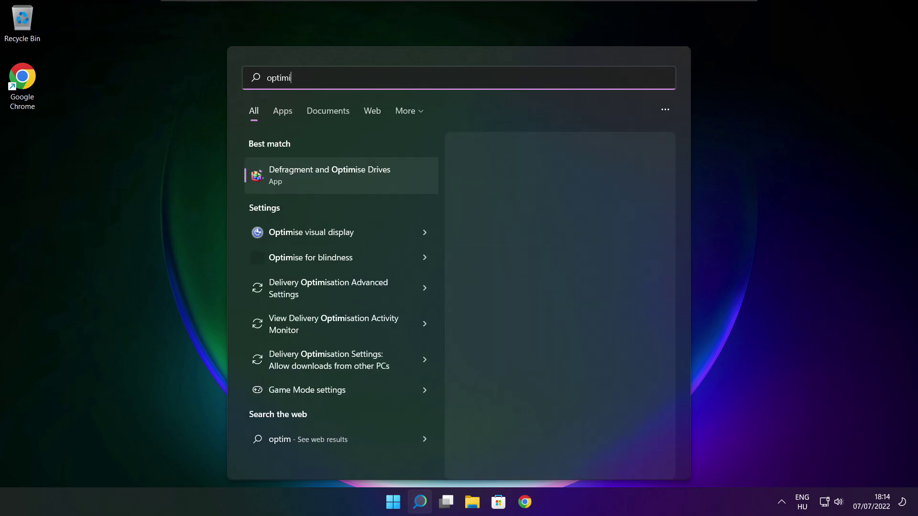
type("se")
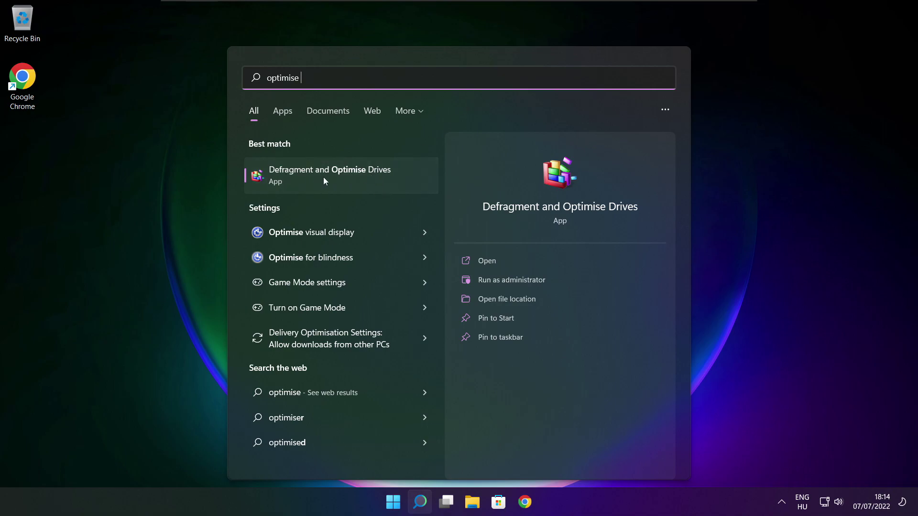
left_click(352, 174)
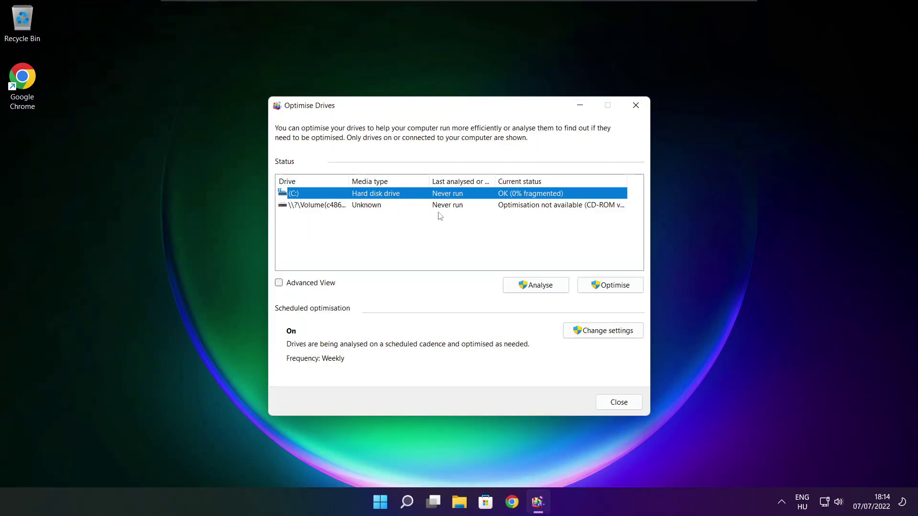
left_click(531, 286)
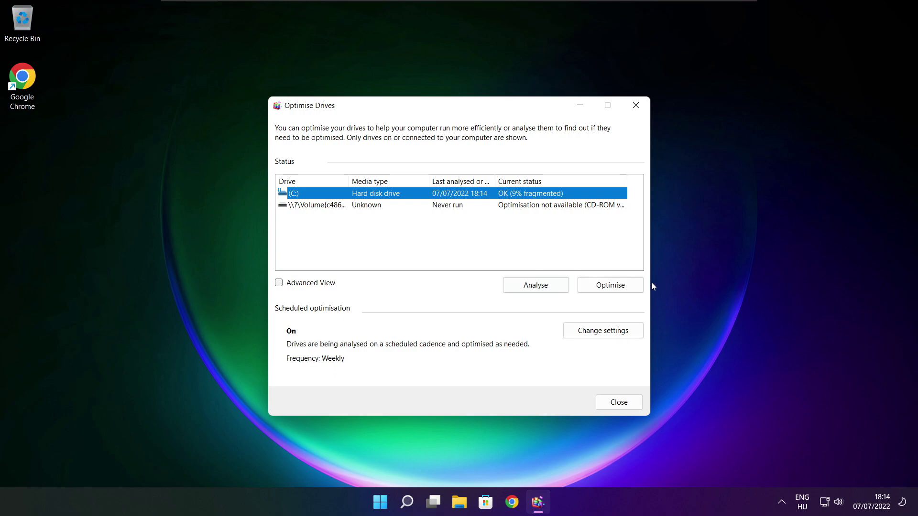
left_click(615, 287)
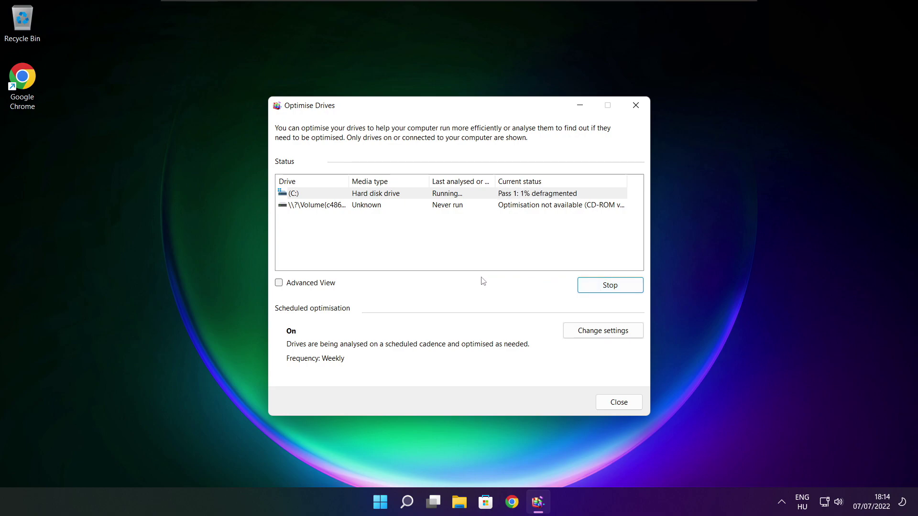
key("alt+F4")
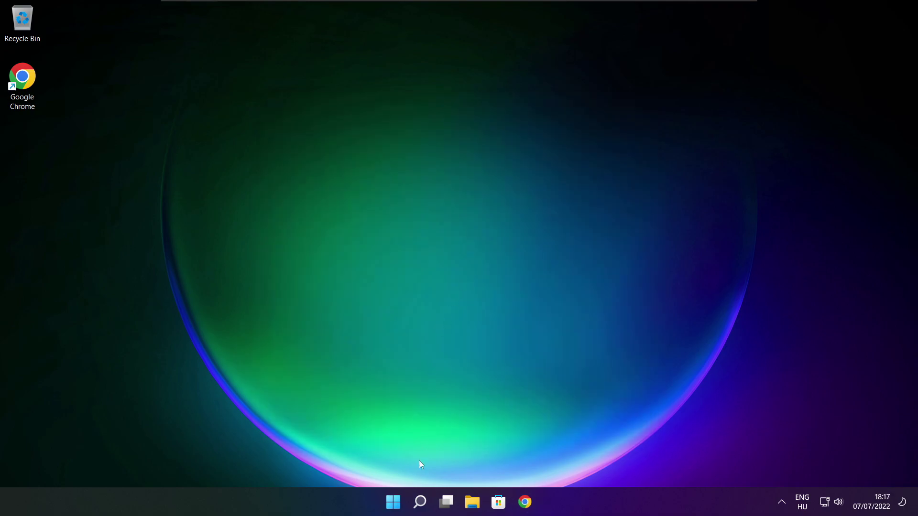
- Recheck Windows Update (up to date, last checked 18:18), then close Settings
left_click(420, 502)
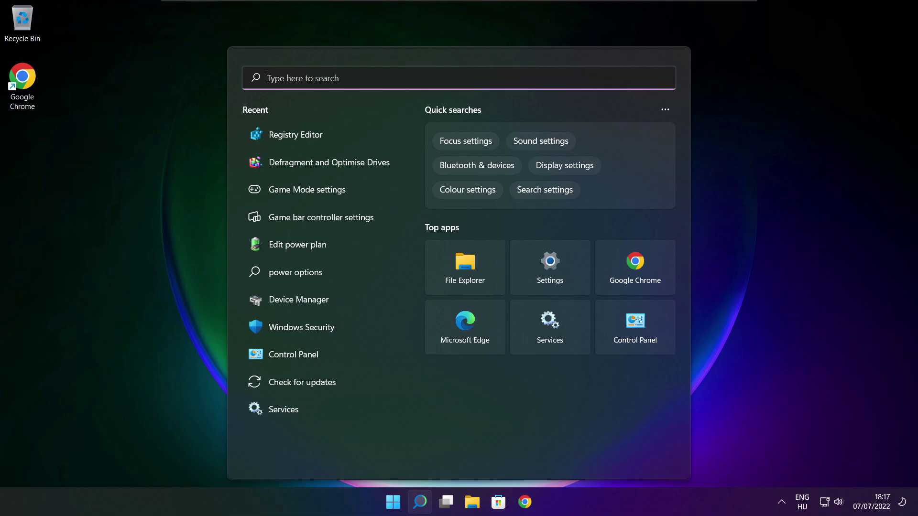
type("updates")
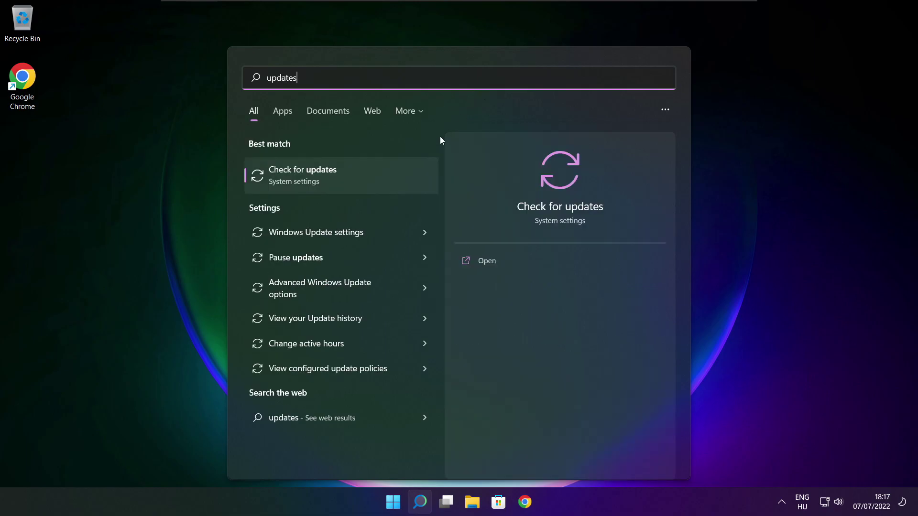
left_click(334, 182)
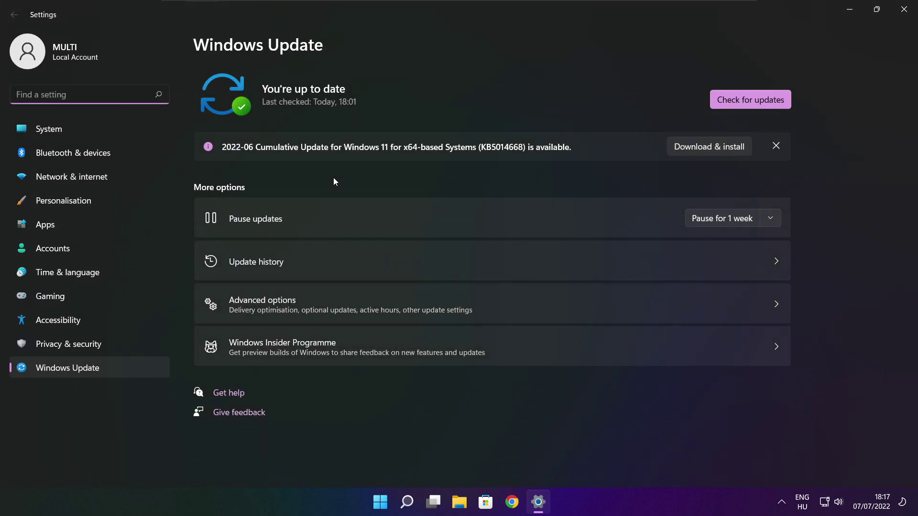
left_click(751, 100)
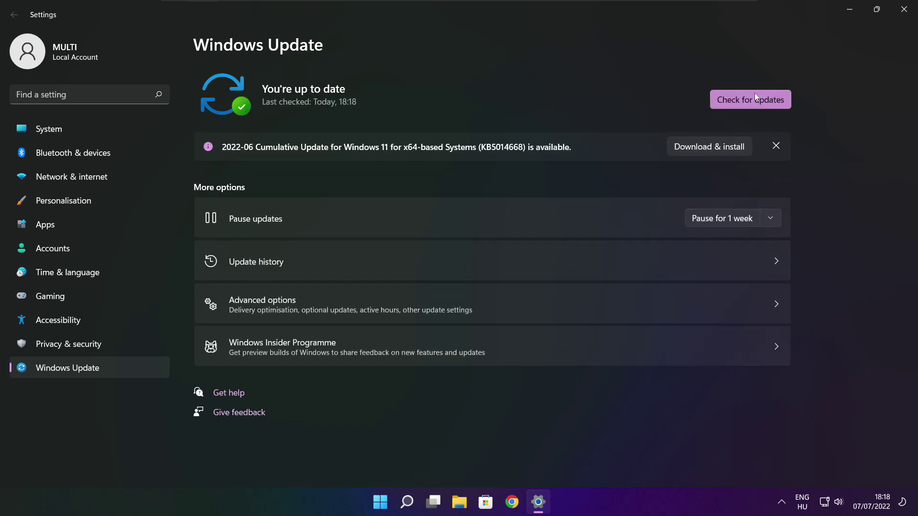
left_click(903, 10)
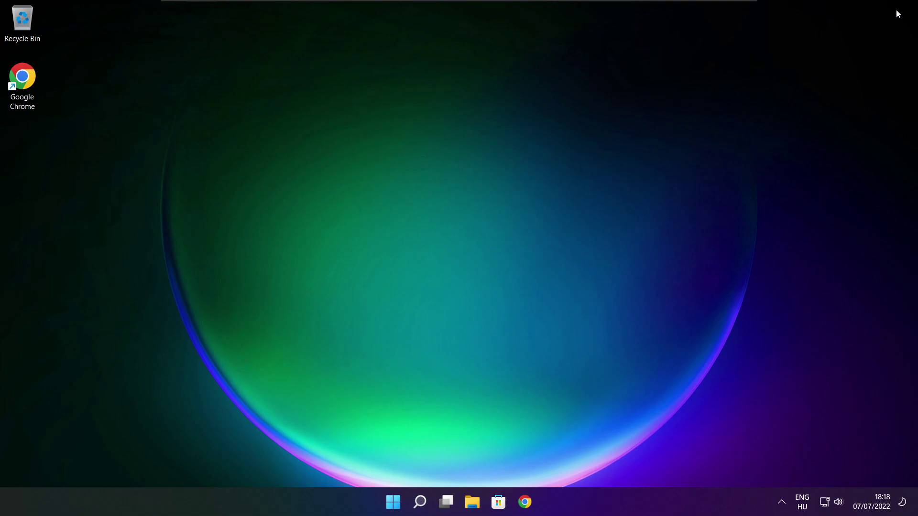
- Launch Registry Editor by searching for regedit
left_click(420, 503)
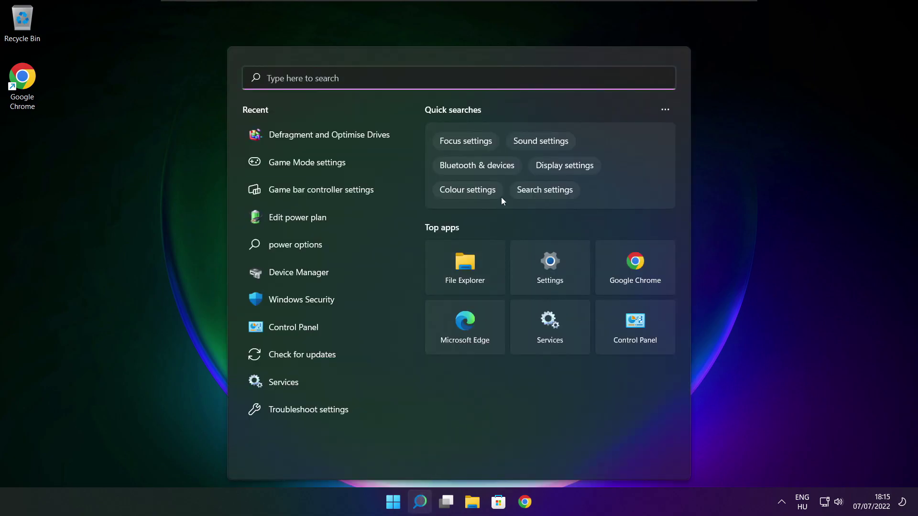
type("regedit")
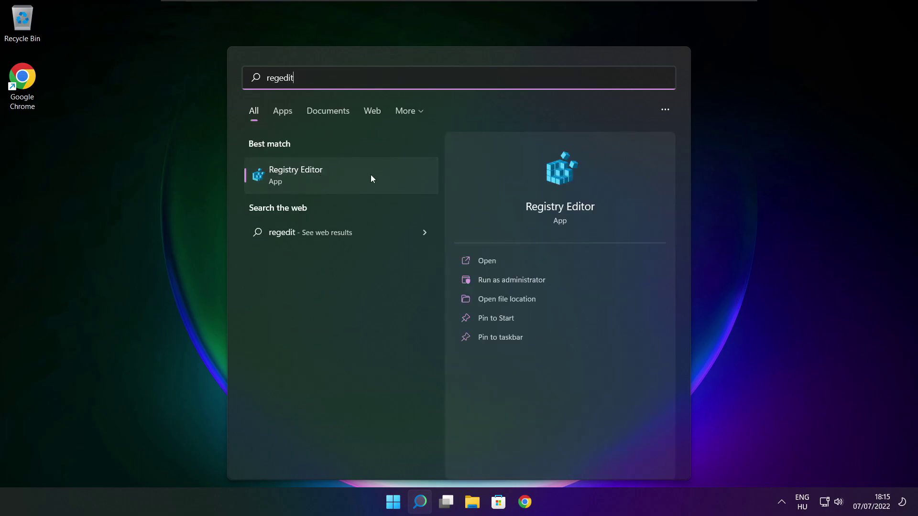
left_click(349, 173)
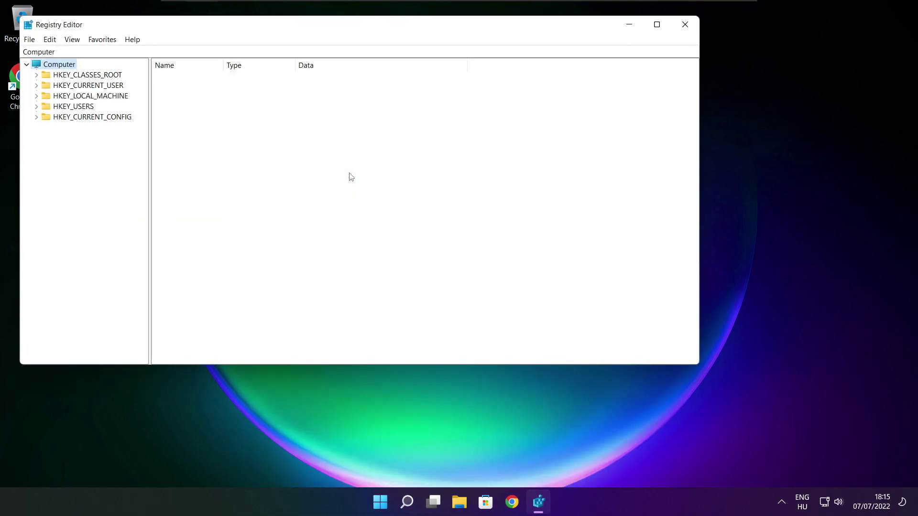
left_click_drag(275, 25, 372, 97)
- Navigate to HKEY_CURRENT_USER\System\GameConfigStore to list its values
left_click(139, 156)
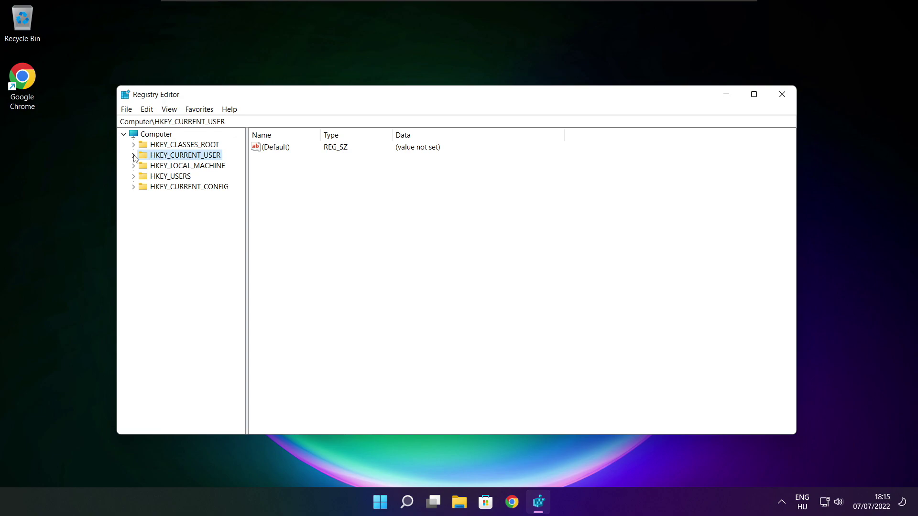
left_click(134, 155)
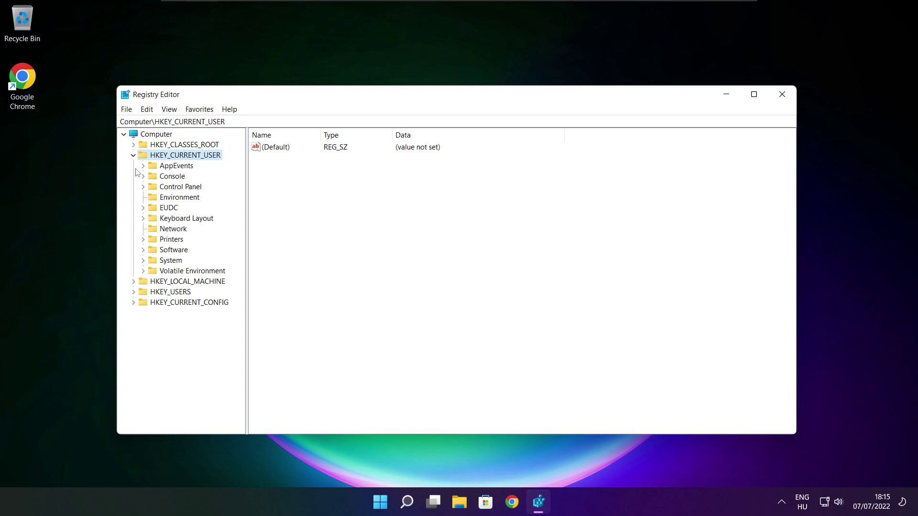
left_click(153, 262)
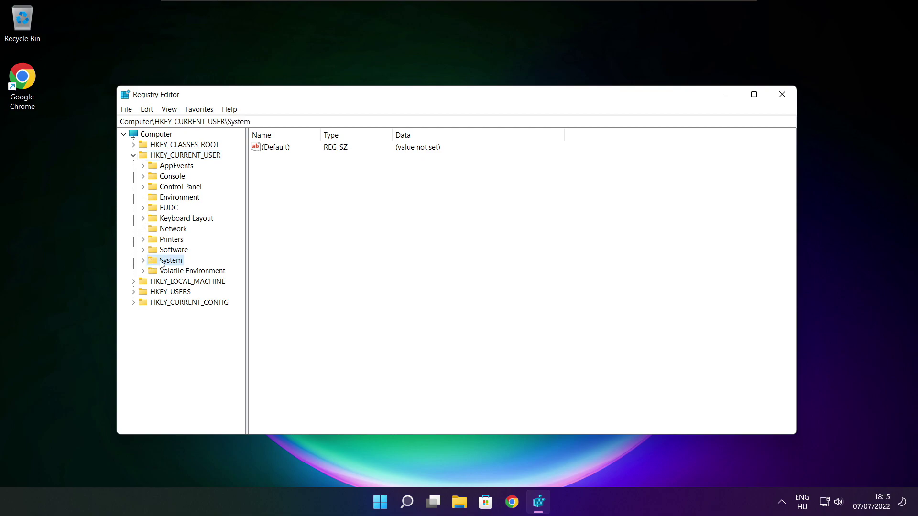
left_click(143, 261)
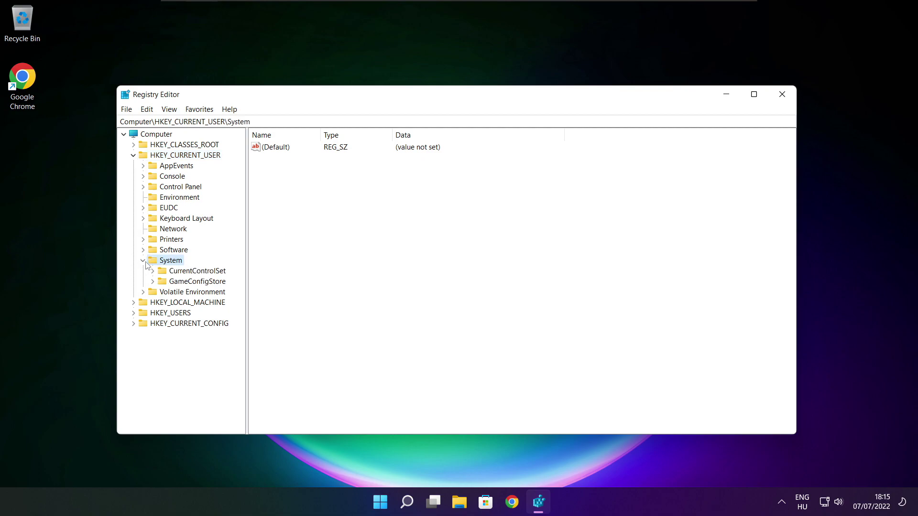
left_click(173, 285)
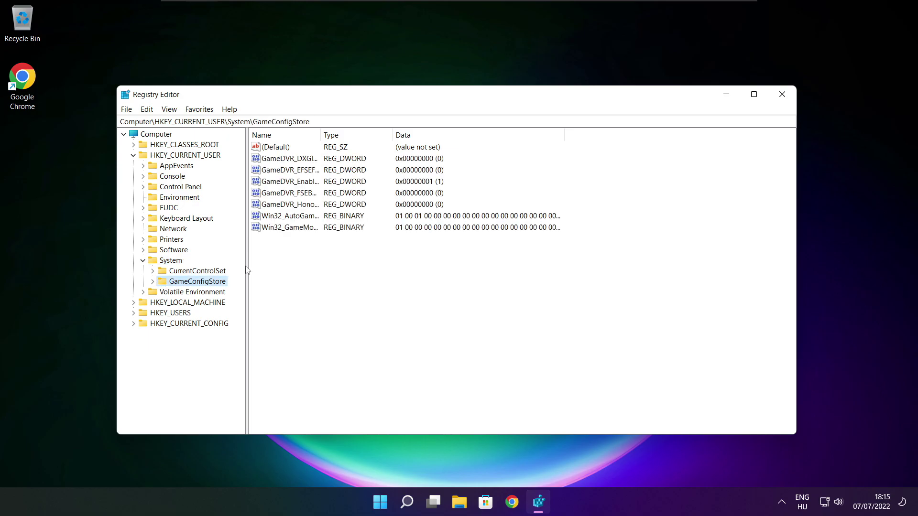
left_click_drag(322, 133, 401, 134)
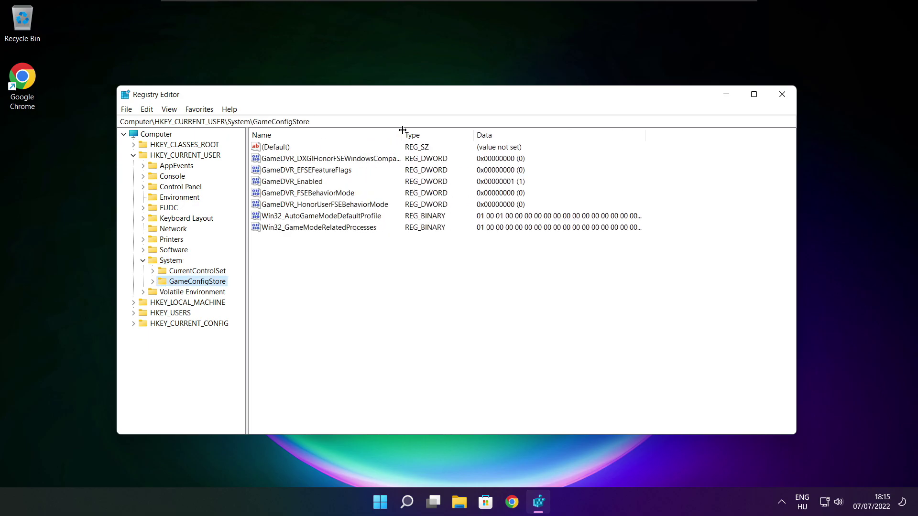
- Change GameDVR_Enabled from 1 to 0, then collapse HKEY_CURRENT_USER
left_click(297, 185)
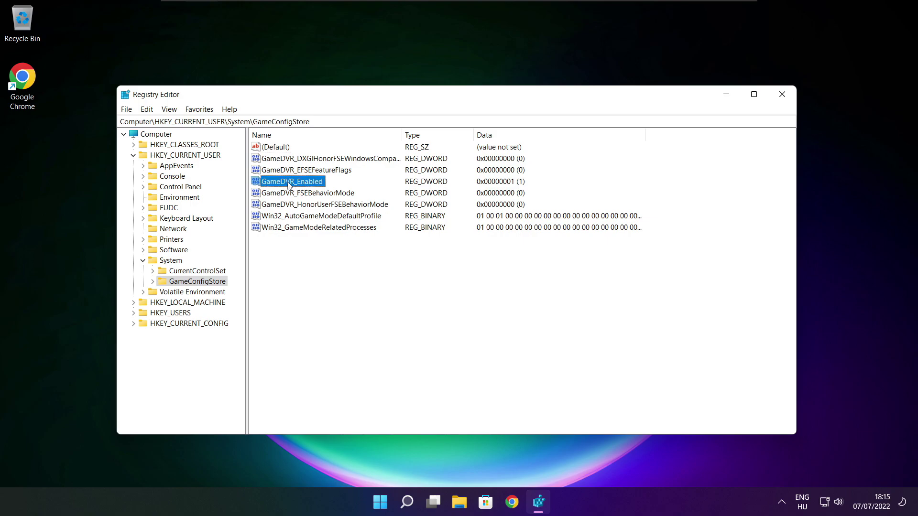
double_click(290, 185)
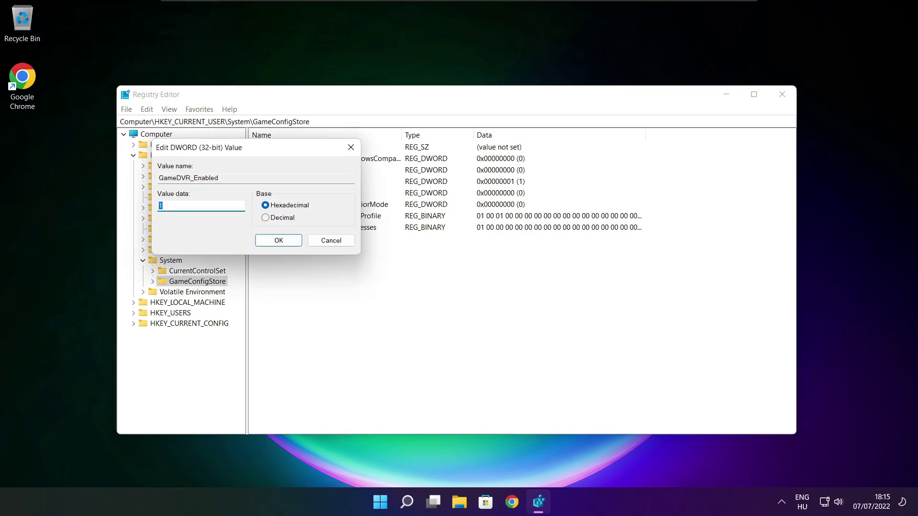
left_click_drag(271, 153, 483, 189)
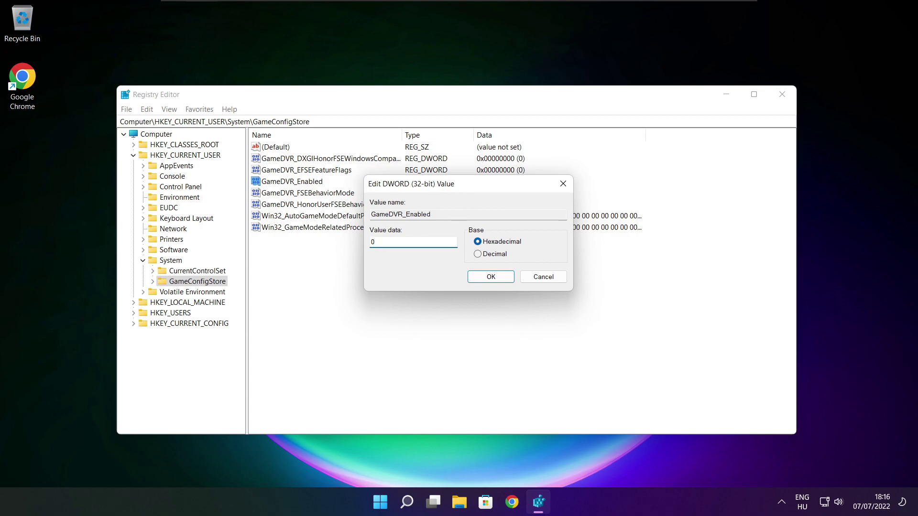
left_click(492, 279)
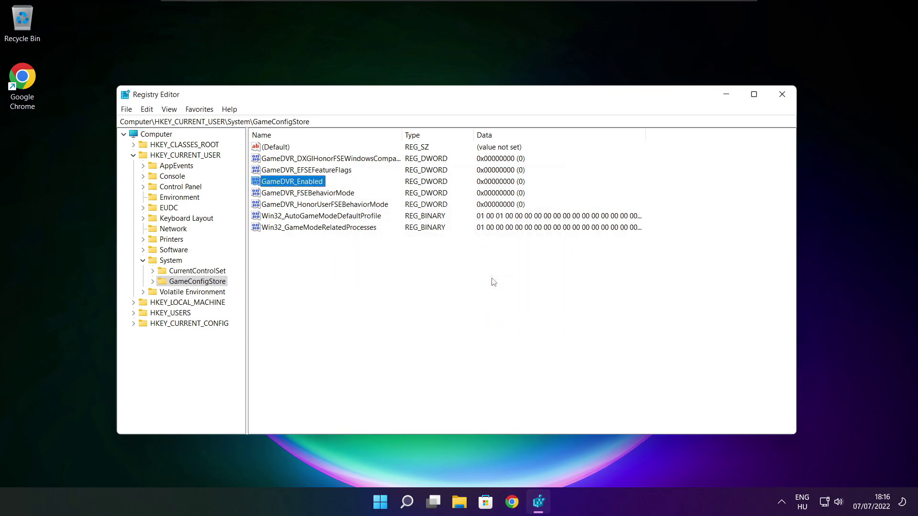
left_click(133, 156)
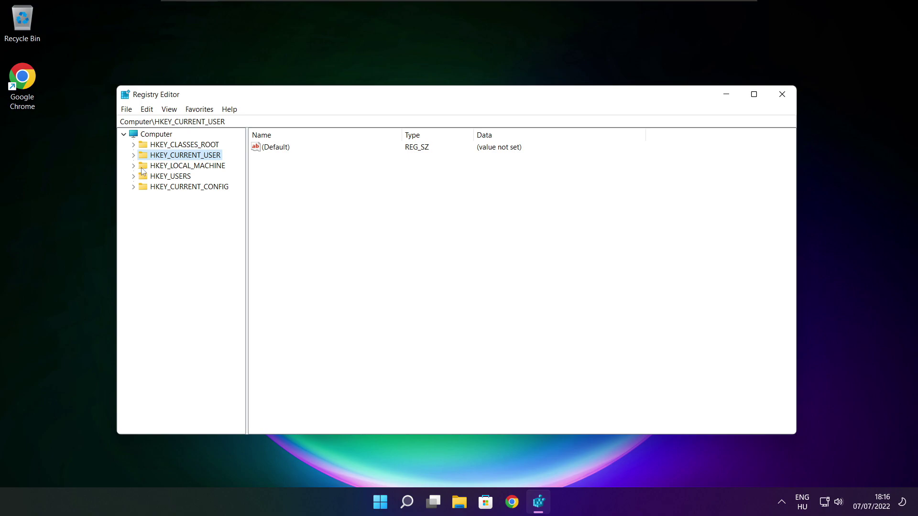
- Expand HKEY_LOCAL_MACHINE\SOFTWARE\Microsoft in the key tree
left_click(140, 168)
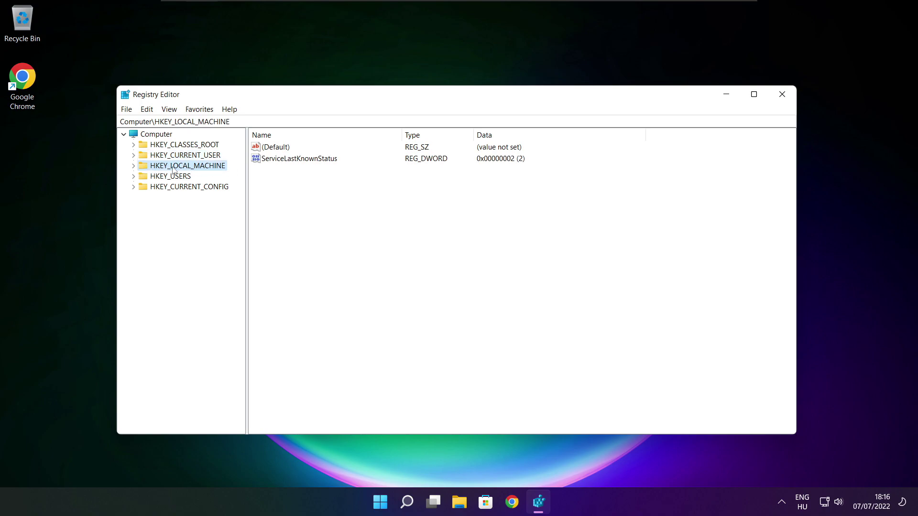
left_click(134, 167)
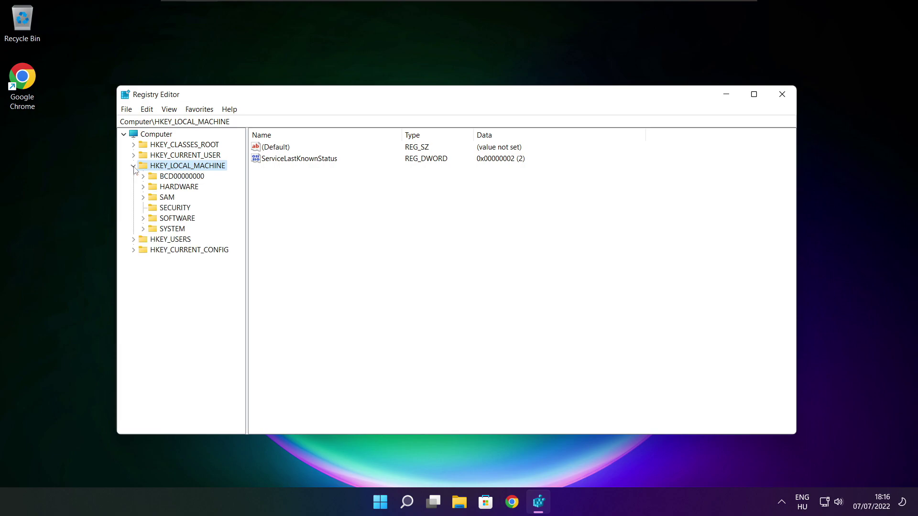
left_click(167, 219)
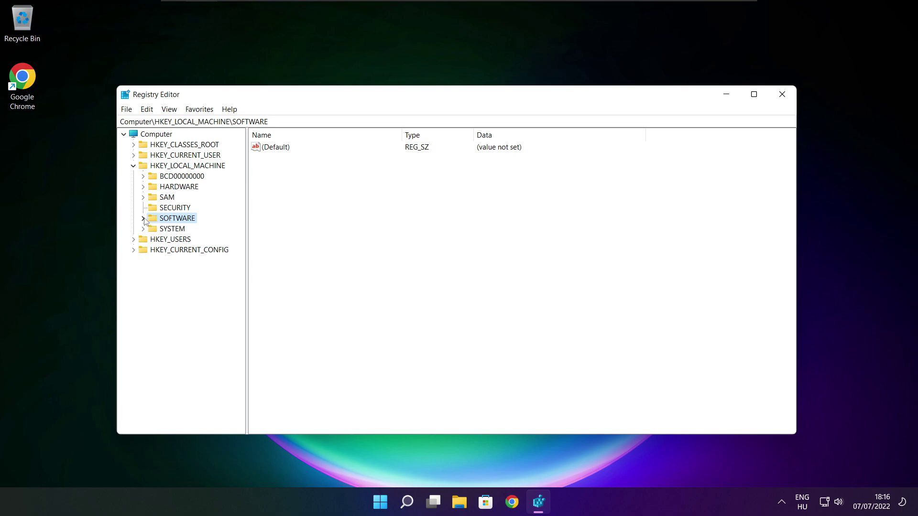
left_click(143, 219)
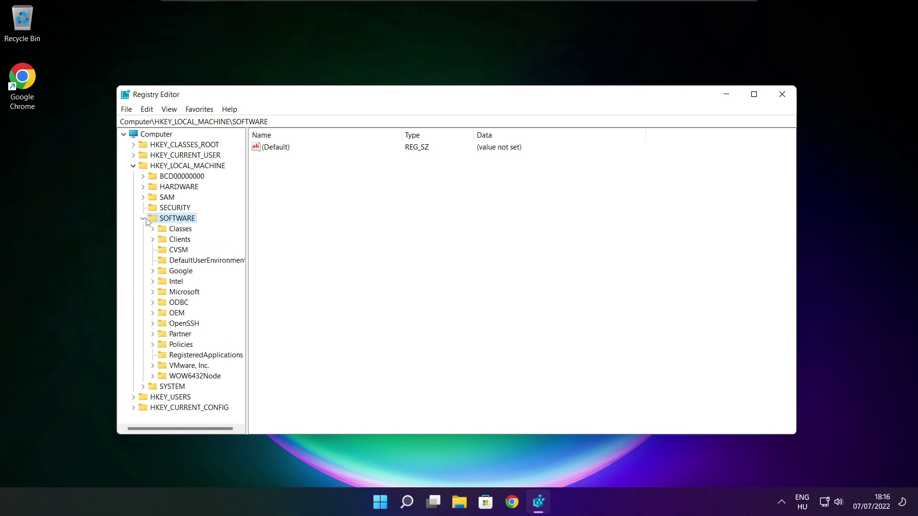
left_click(164, 294)
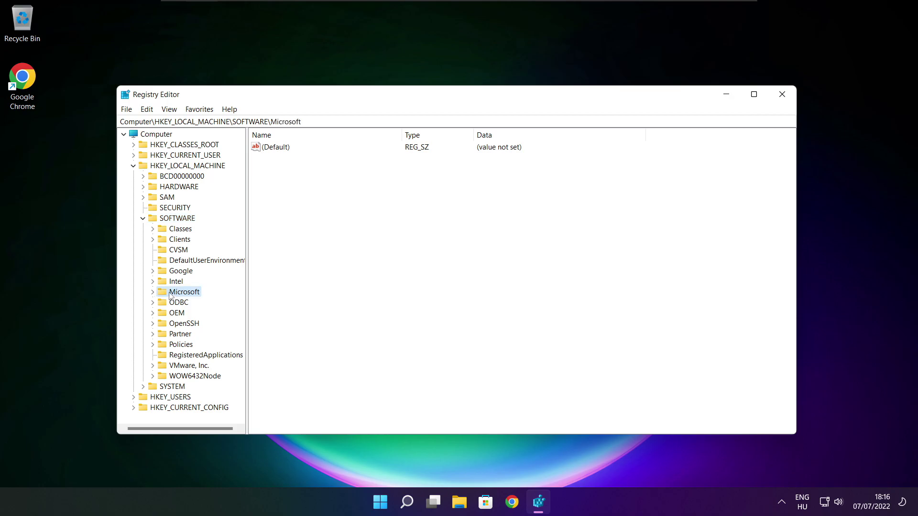
left_click(153, 293)
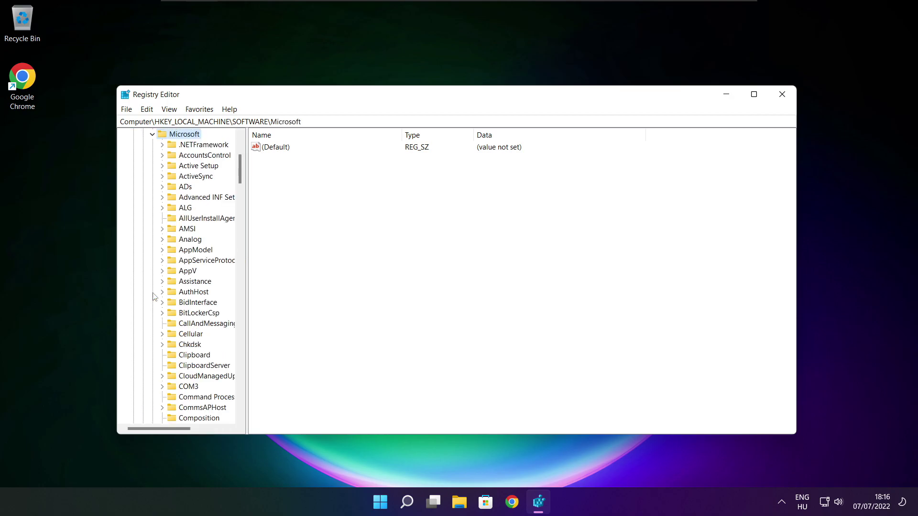
scroll(188, 286, "down", 20)
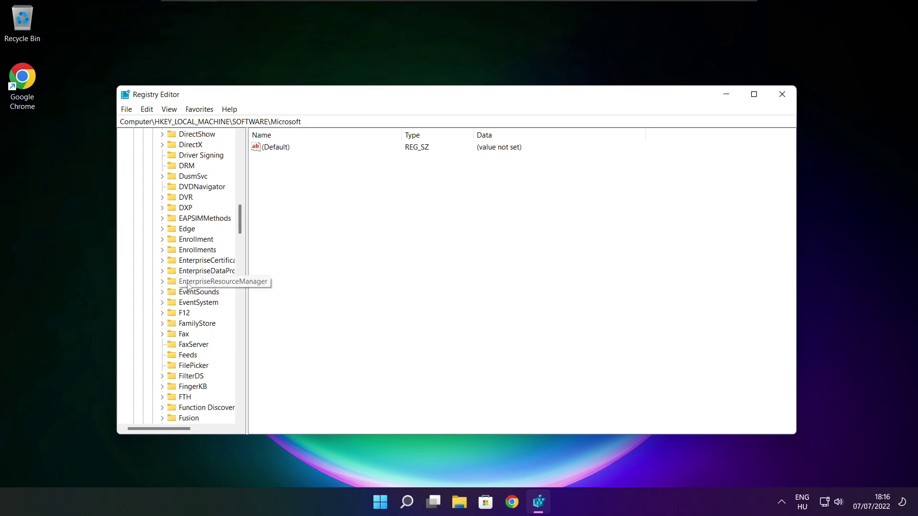
scroll(188, 286, "down", 20)
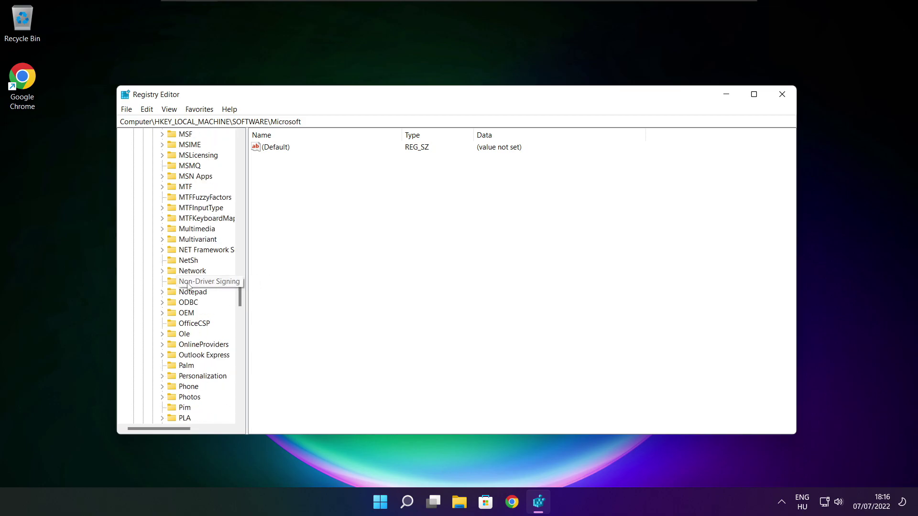
scroll(187, 286, "down", 1)
scroll(188, 286, "up", 1)
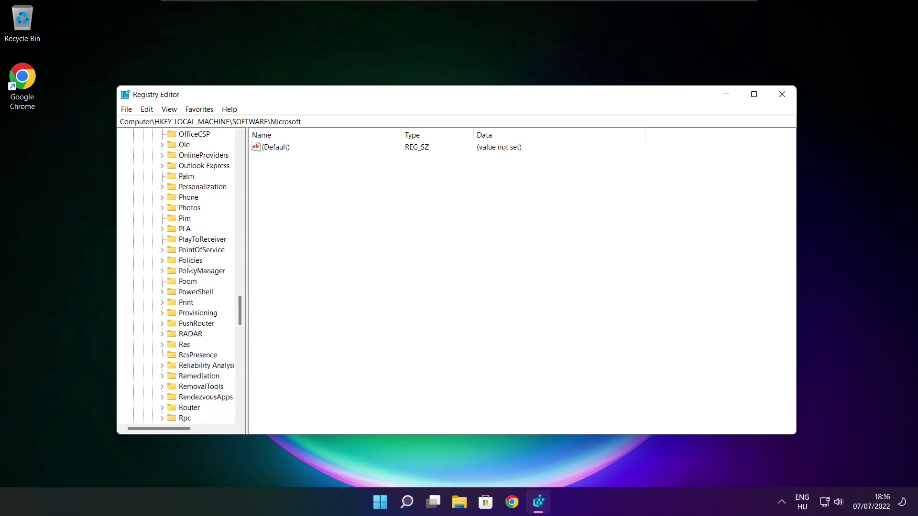
- Open PolicyManager\default\ApplicationManagement, showing wnfStateName1 and wnfStateName2
left_click(187, 273)
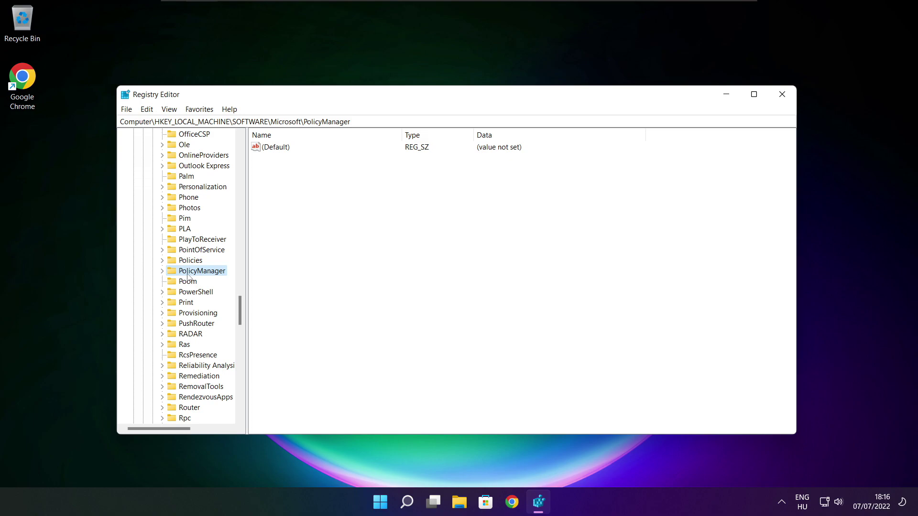
left_click(162, 272)
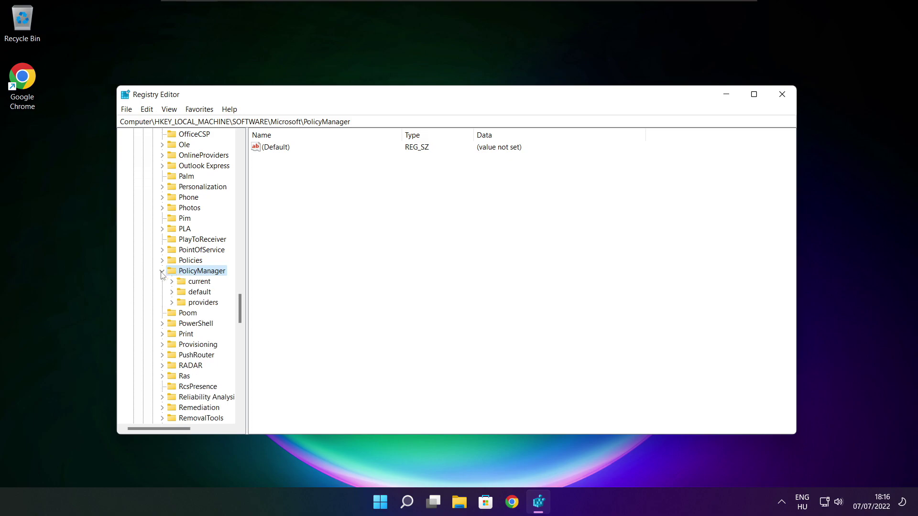
left_click(200, 294)
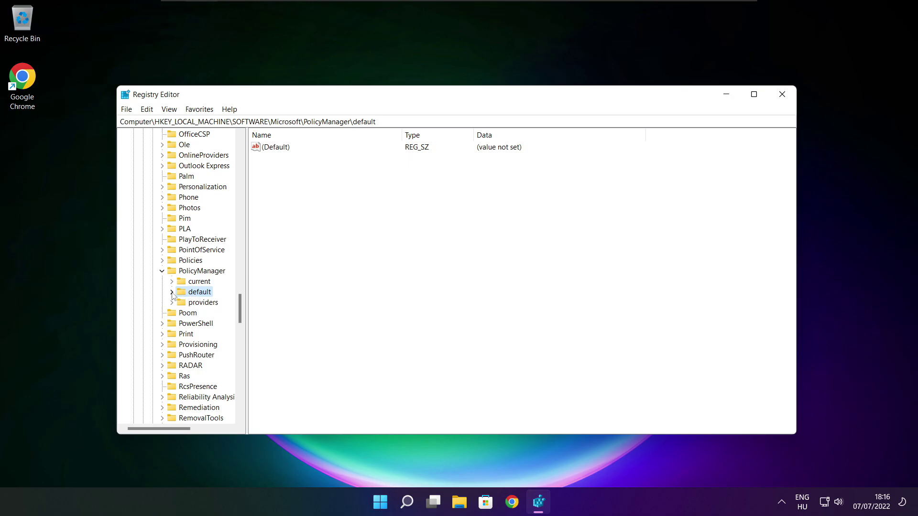
left_click(171, 293)
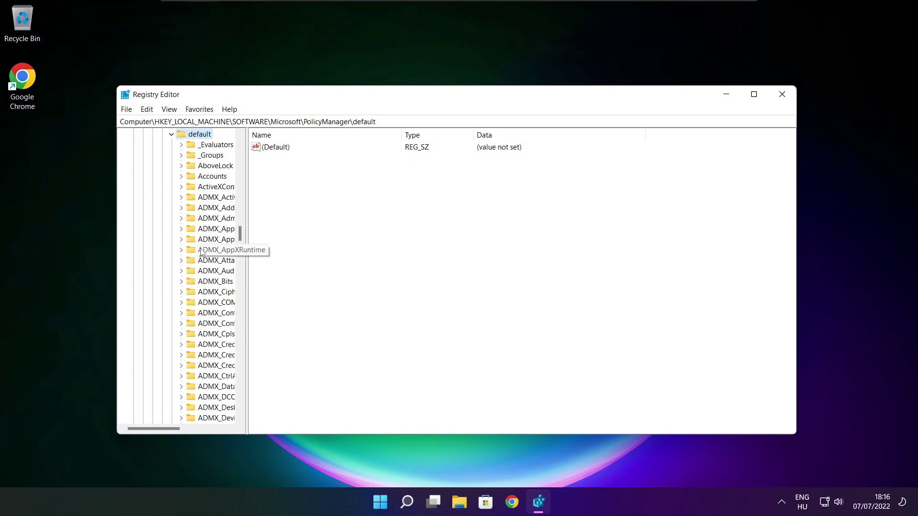
scroll(213, 210, "down", 7)
scroll(213, 210, "down", 20)
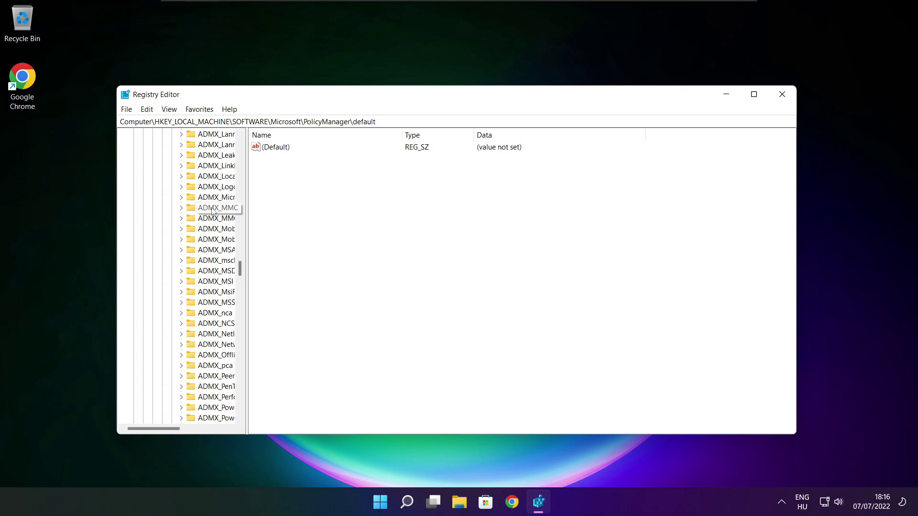
scroll(213, 211, "down", 3)
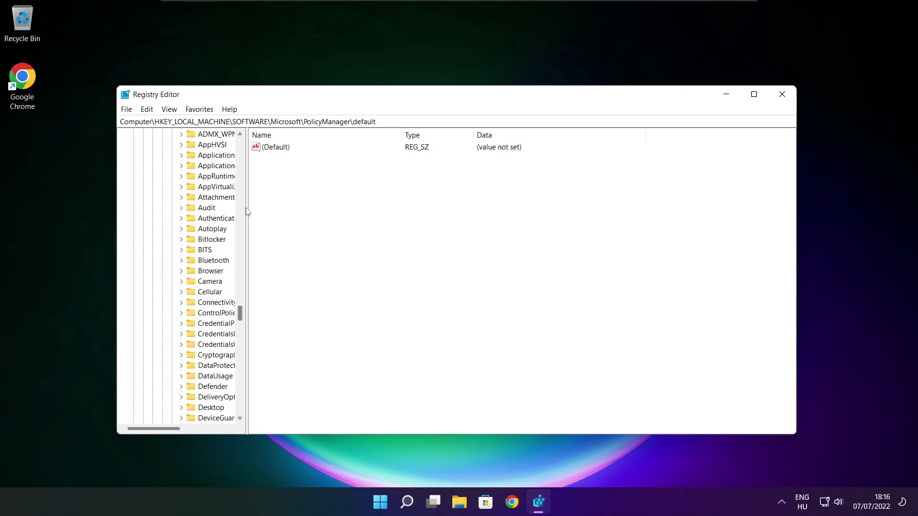
left_click_drag(247, 209, 303, 209)
scroll(269, 211, "up", 1)
left_click(220, 198)
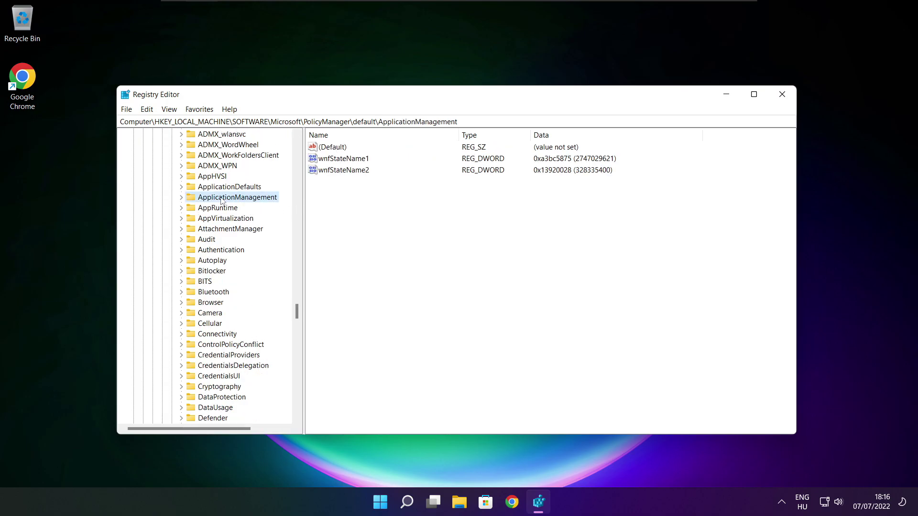
- Set the AllowGameDVR key's value entry to 0, then close Registry Editor
left_click(182, 198)
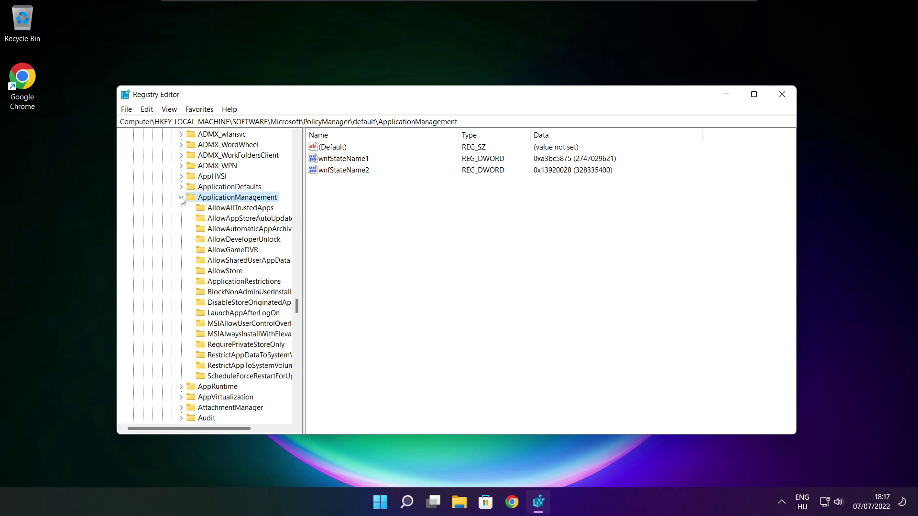
left_click_drag(303, 240, 314, 241)
left_click(237, 251)
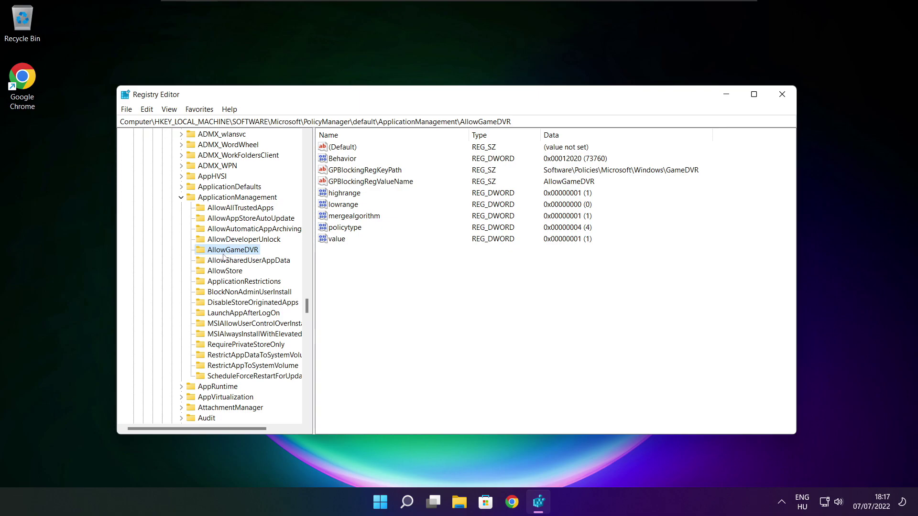
left_click(338, 239)
double_click(337, 239)
left_click_drag(257, 153, 466, 191)
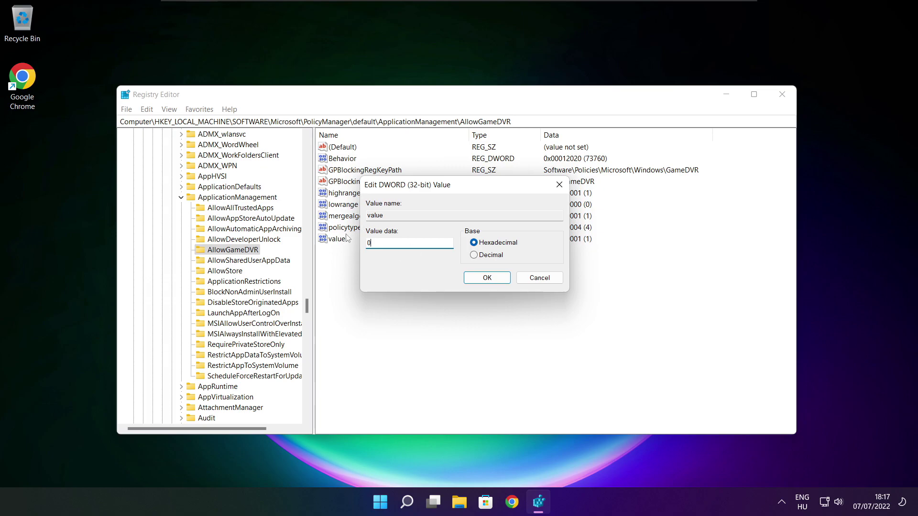
left_click(486, 279)
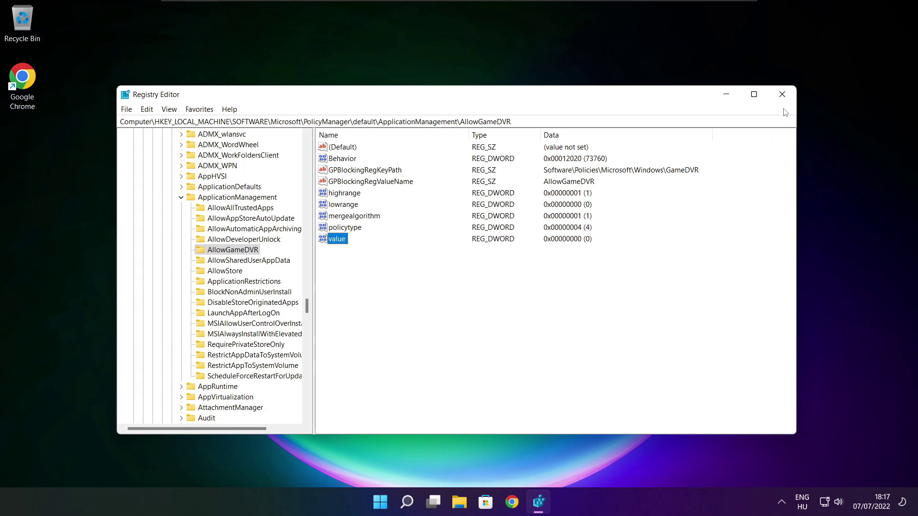
left_click(783, 95)
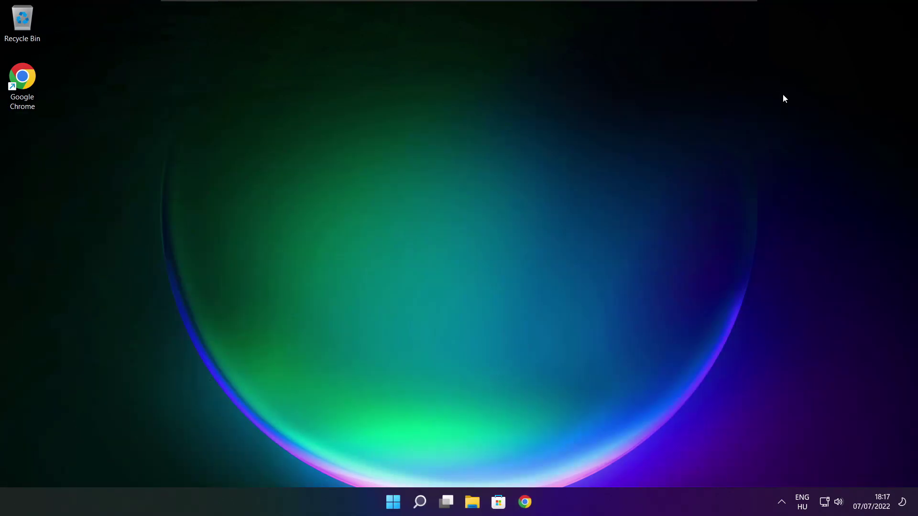
- Download dxwebsetup.exe from the DirectX End-User Runtime Web Installer page and run it
left_click(527, 506)
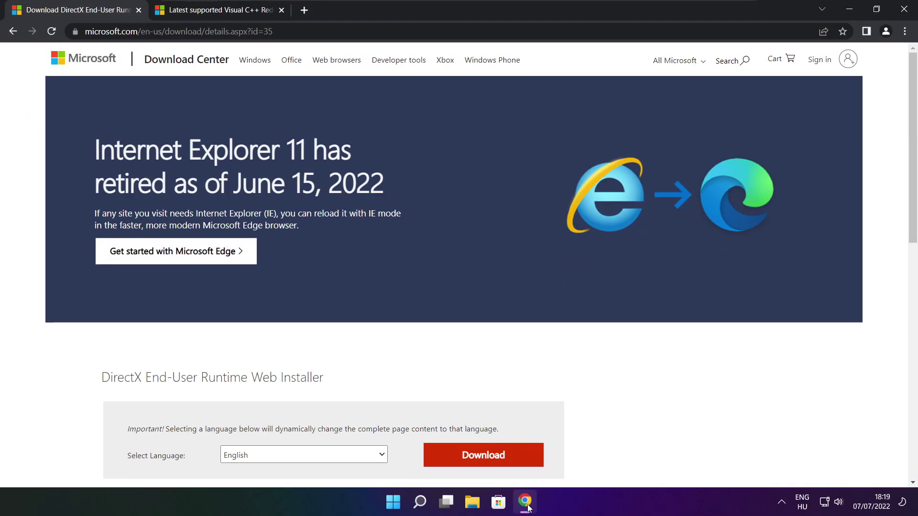
left_click(274, 31)
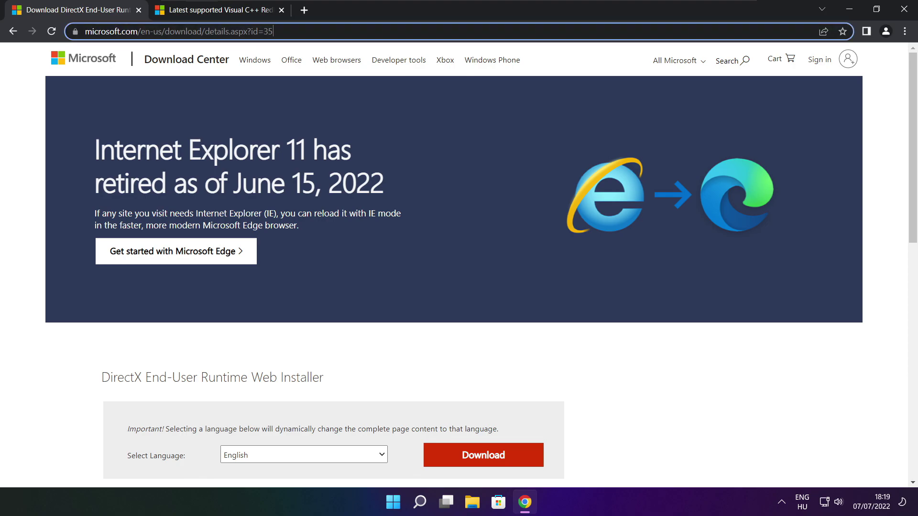
mouse_move(274, 31)
left_mouse_down()
mouse_move(84, 31)
mouse_move(274, 31)
left_mouse_up()
left_click(329, 346)
left_click_drag(913, 153, 913, 231)
left_click_drag(338, 204, 392, 203)
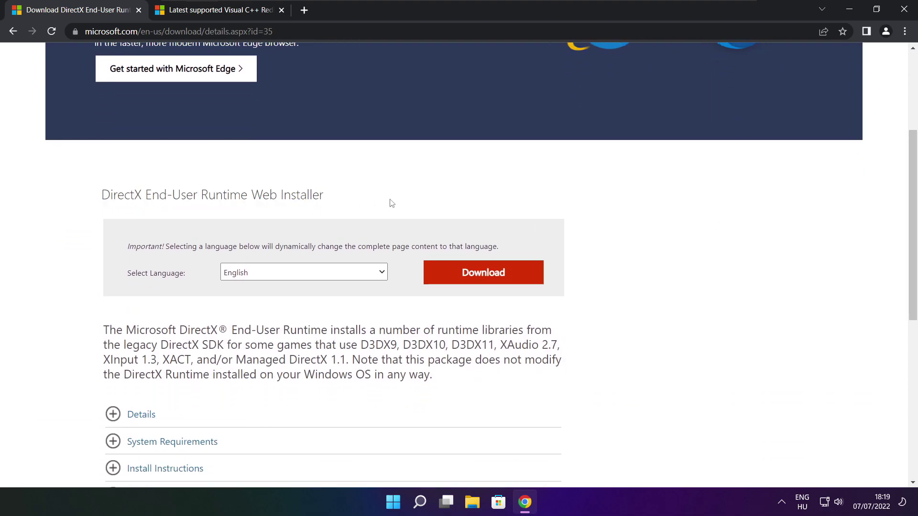
left_click(487, 275)
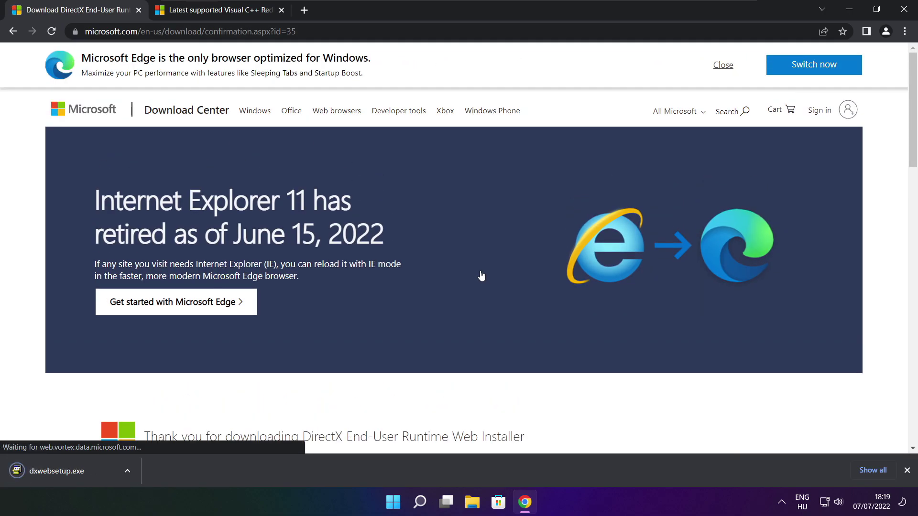
left_click(86, 472)
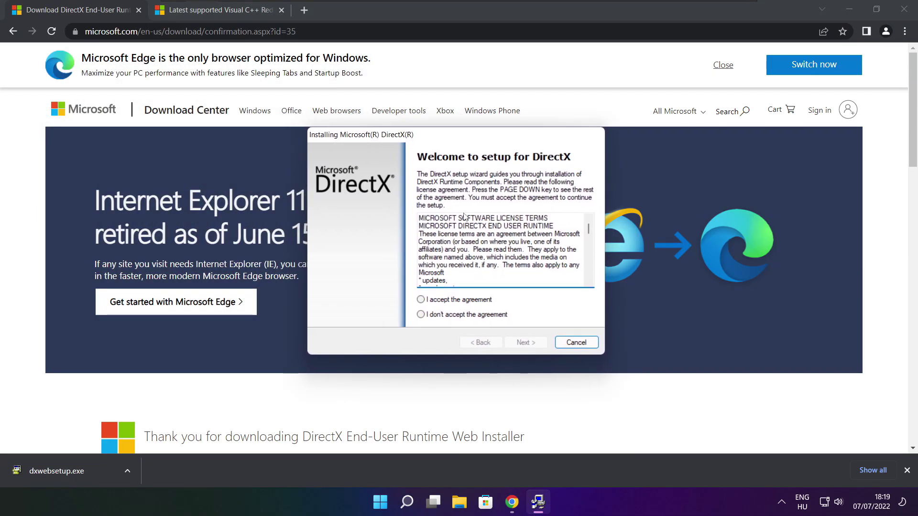
- Accept the DirectX license, skip the Bing Bar, install the runtime and finish setup
left_click_drag(588, 228, 590, 282)
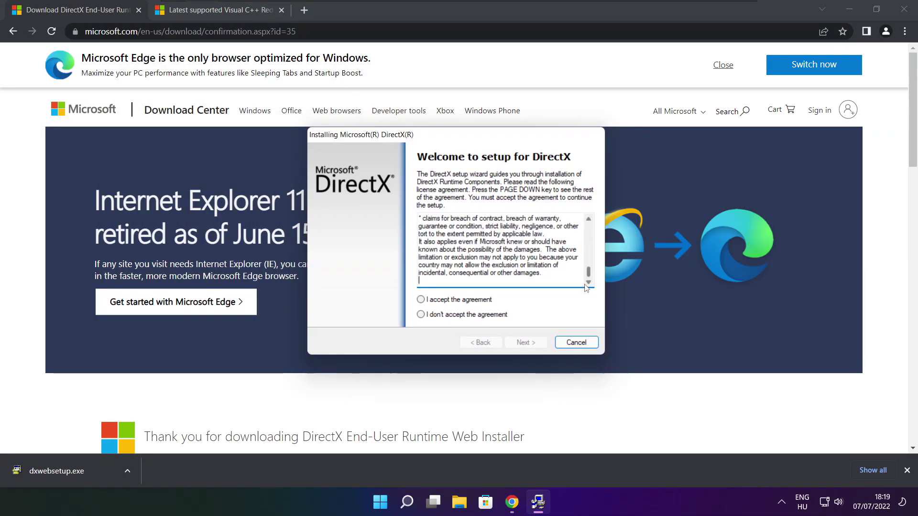
left_click(439, 300)
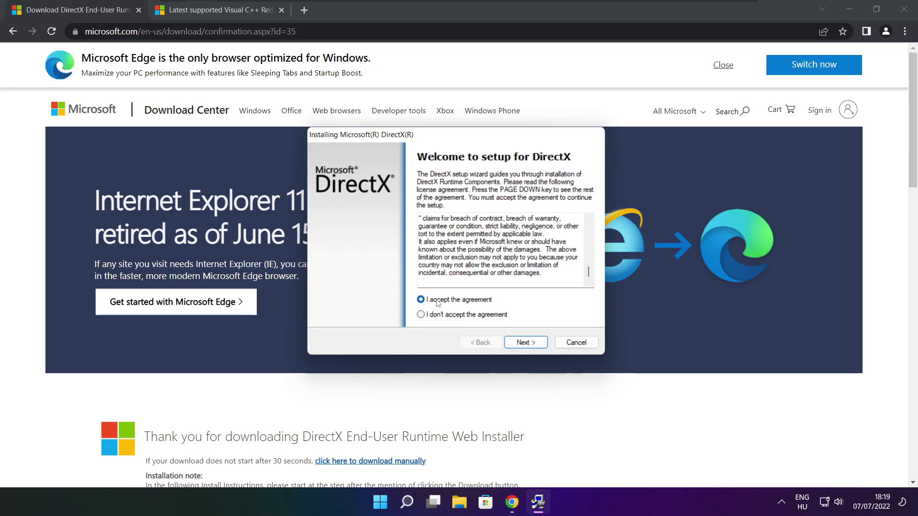
left_click(529, 345)
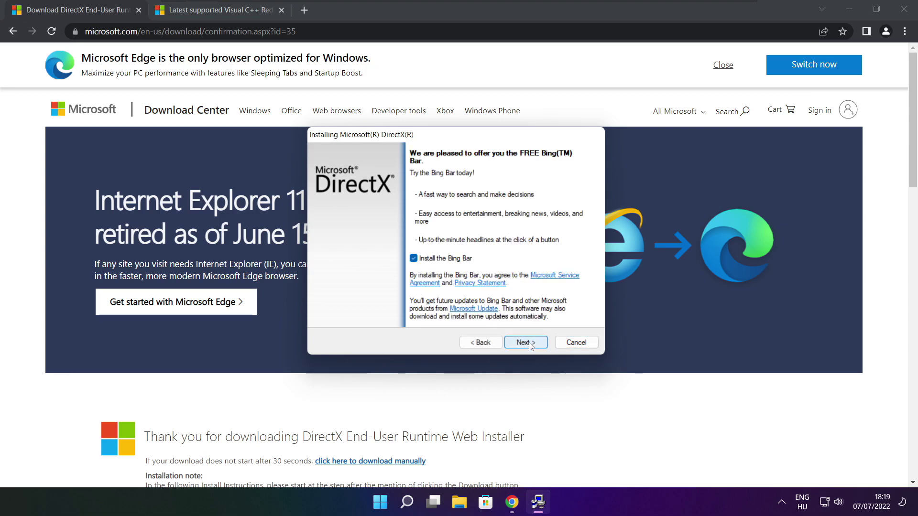
left_click(414, 258)
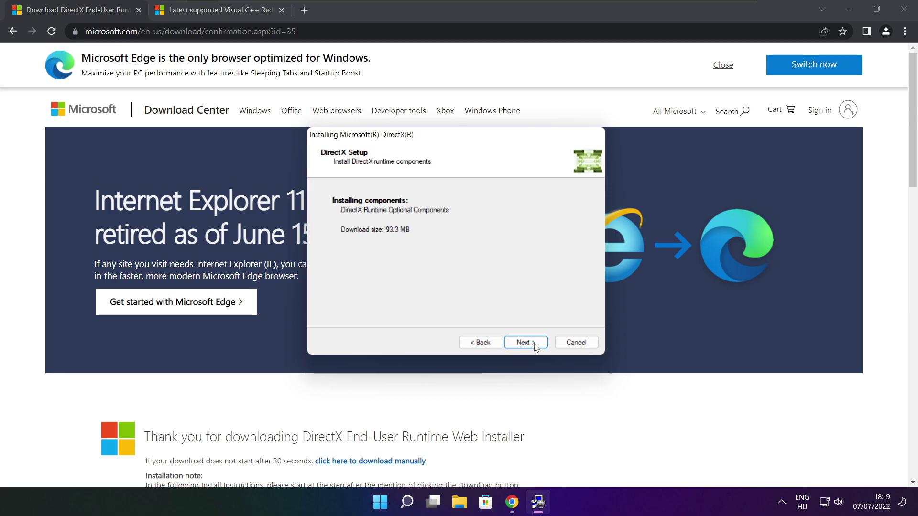
left_click(526, 343)
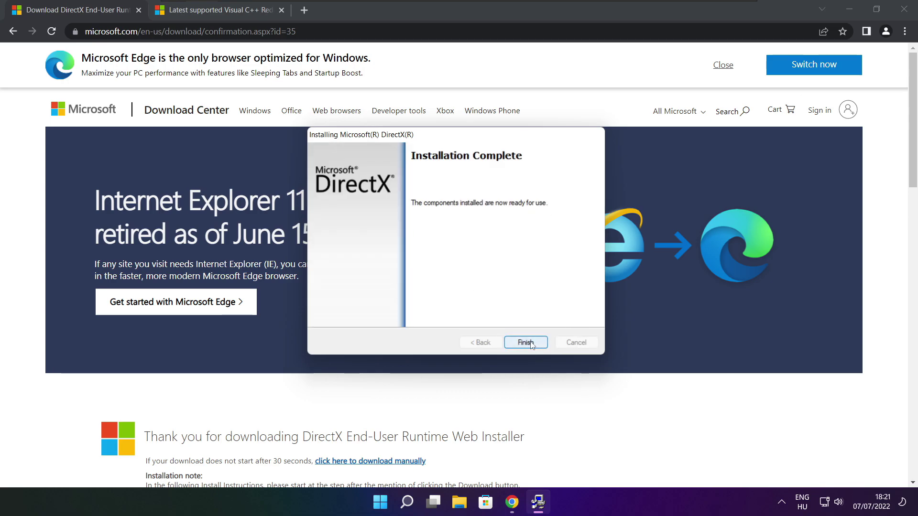
left_click(530, 342)
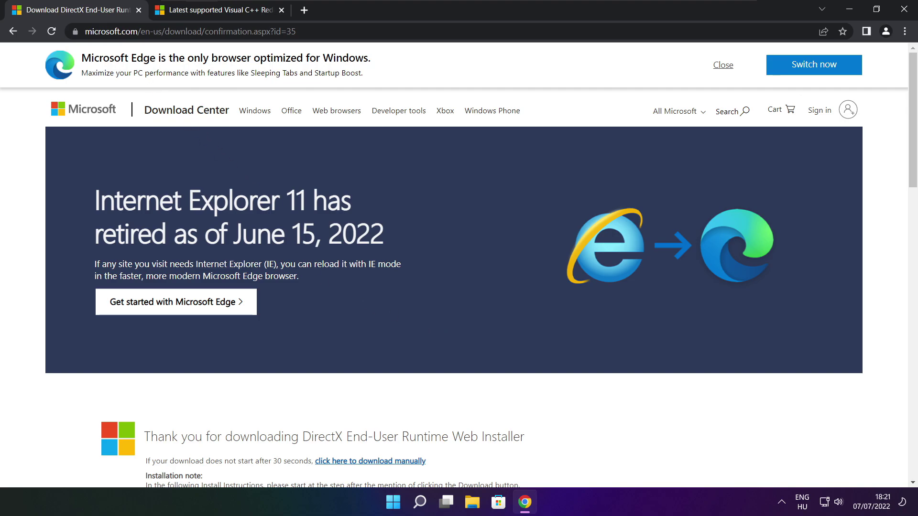